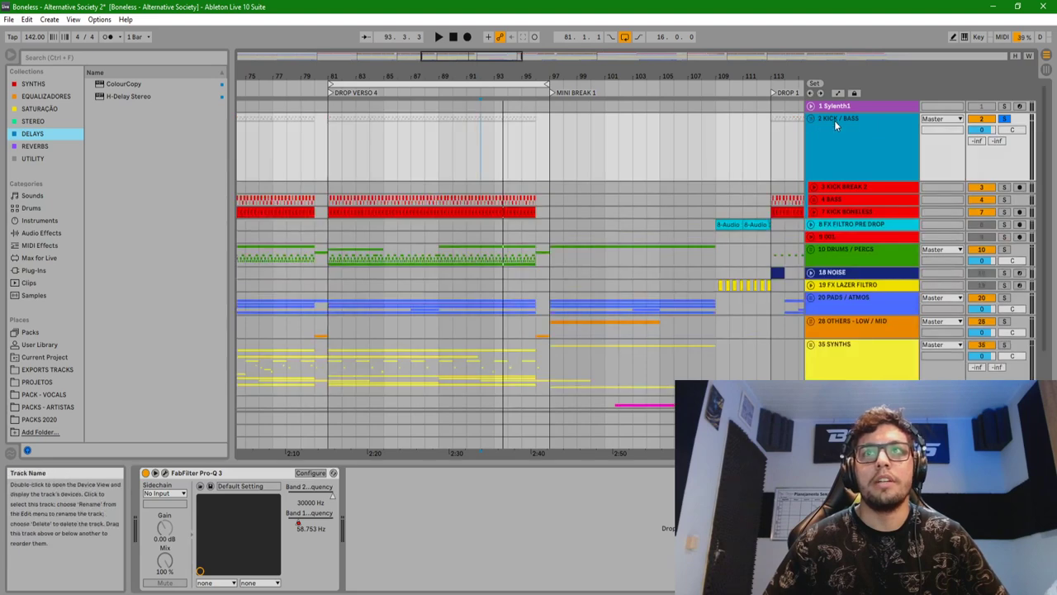
- Open Pro-Q 3 on the KICK / BASS group and show the FabFilter Pro-Q 3 automation in its lane
{"action": "left_click", "coordinate": [165, 474]}
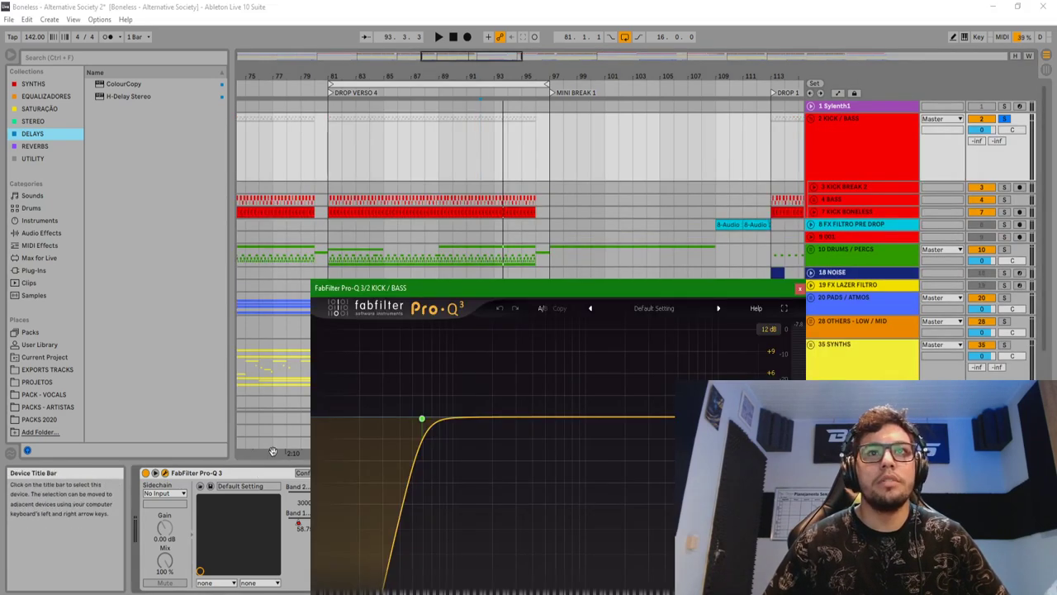
{"action": "key", "text": "a"}
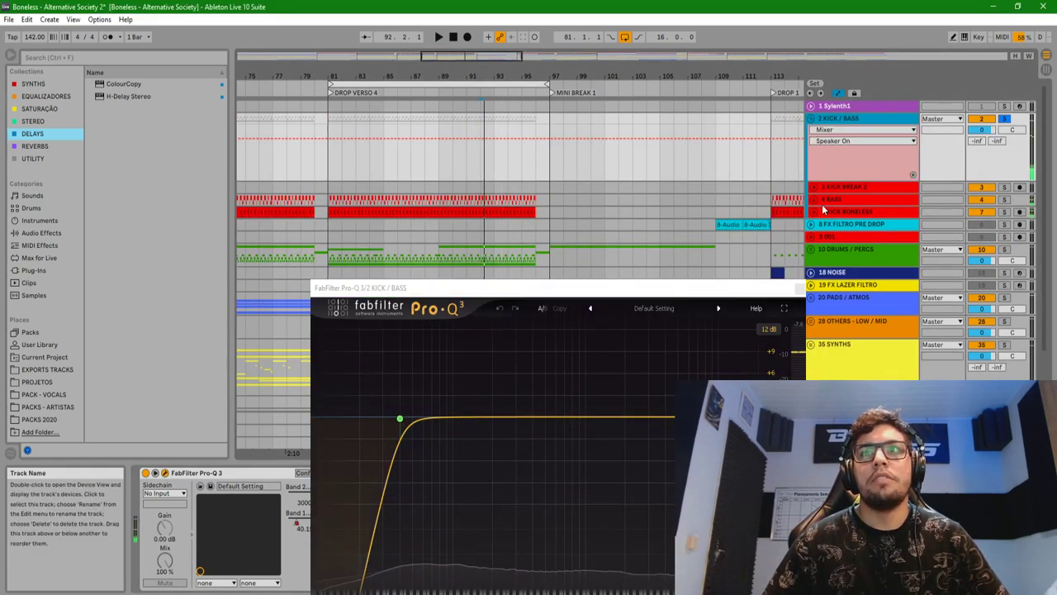
{"action": "left_click", "coordinate": [846, 131]}
{"action": "left_click", "coordinate": [841, 150]}
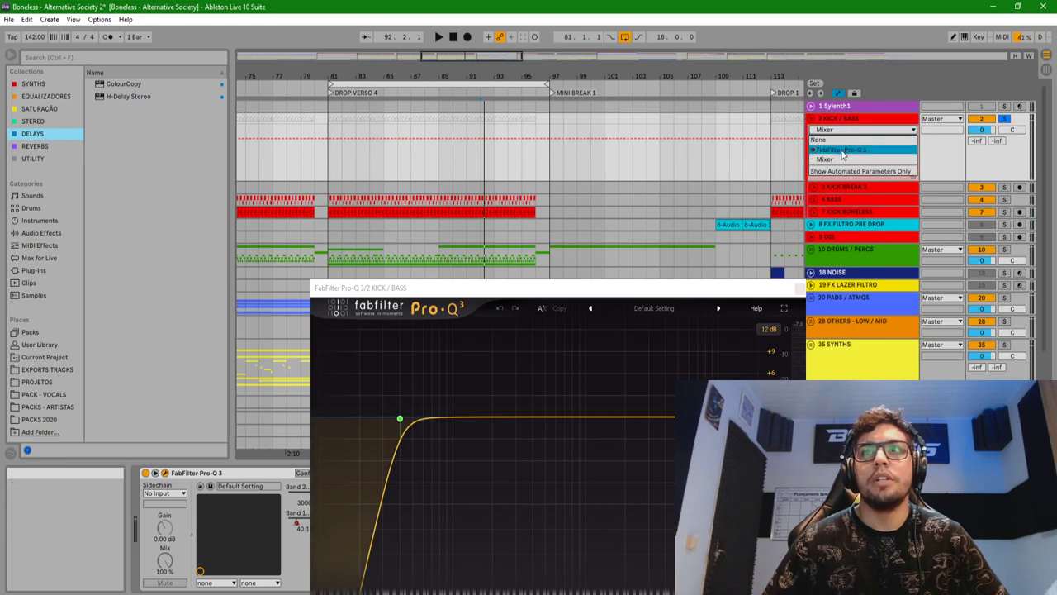
- Examine the Band 1 Frequency automation on KICK / BASS across the DROP VERSO 4 section and neighbouring drops
{"action": "left_click_drag", "start_coordinate": [461, 74], "coordinate": [533, 81]}
{"action": "left_click_drag", "start_coordinate": [398, 124], "coordinate": [646, 149]}
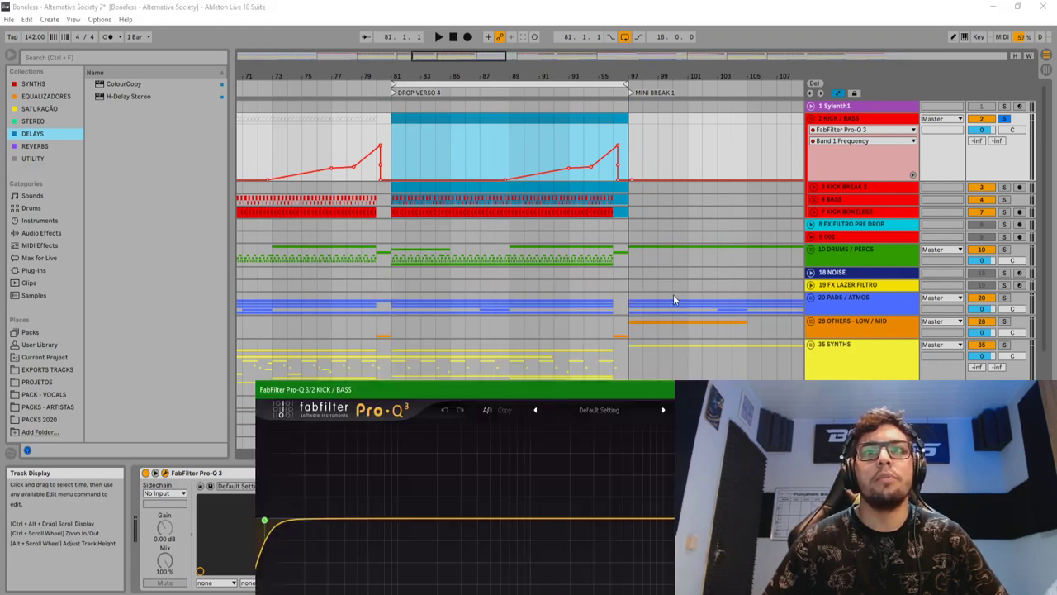
{"action": "scroll", "coordinate": [582, 108], "scroll_direction": "down", "scroll_amount": 3}
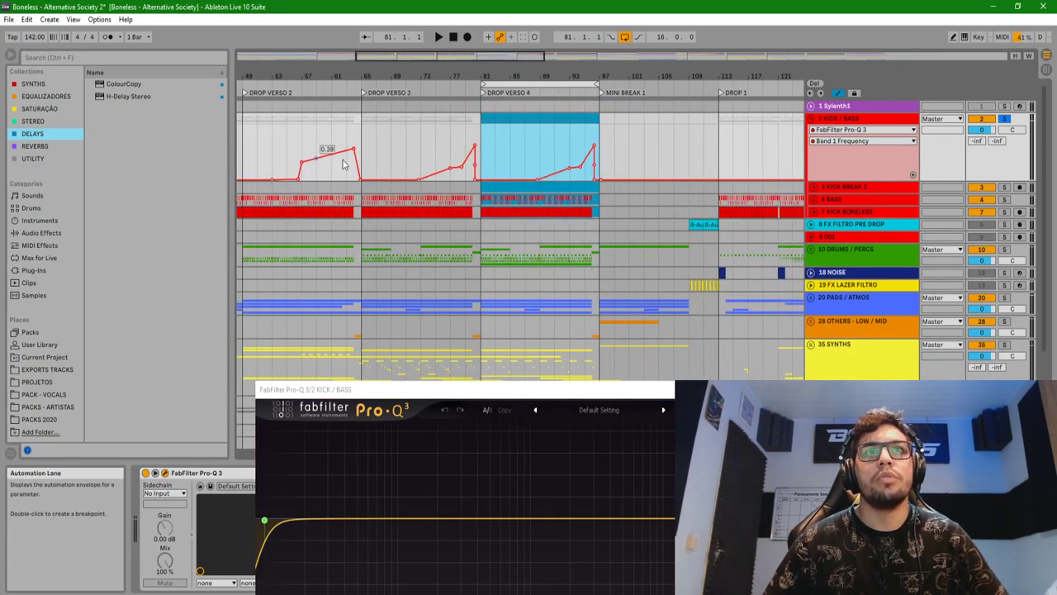
{"action": "key", "text": "z"}
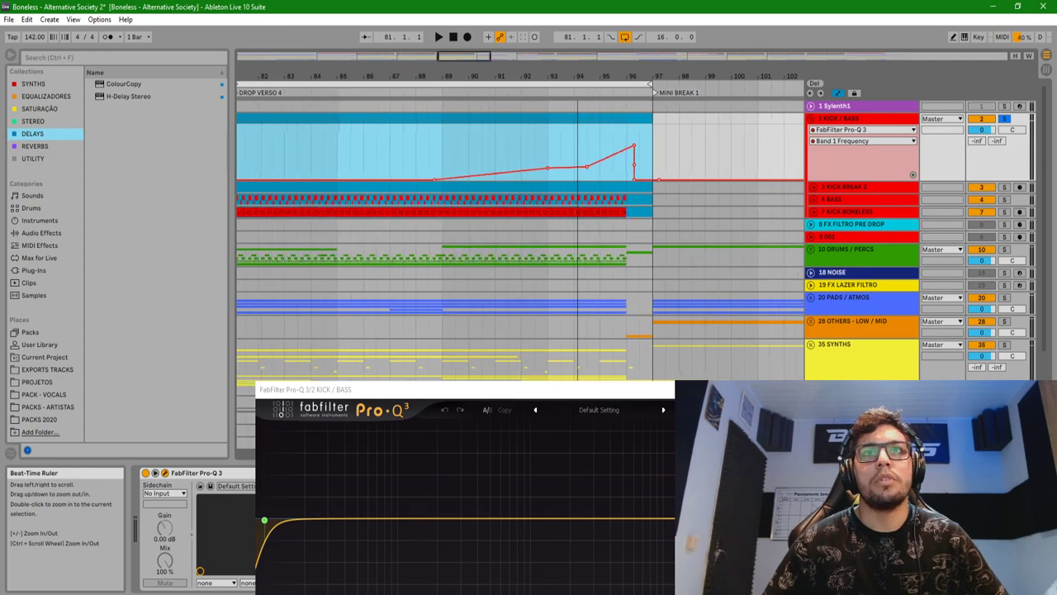
{"action": "mouse_move", "coordinate": [500, 76]}
{"action": "left_mouse_down"}
{"action": "mouse_move", "coordinate": [601, 68]}
{"action": "mouse_move", "coordinate": [598, 42]}
{"action": "mouse_move", "coordinate": [584, 76]}
{"action": "mouse_move", "coordinate": [488, 78]}
{"action": "left_mouse_up"}
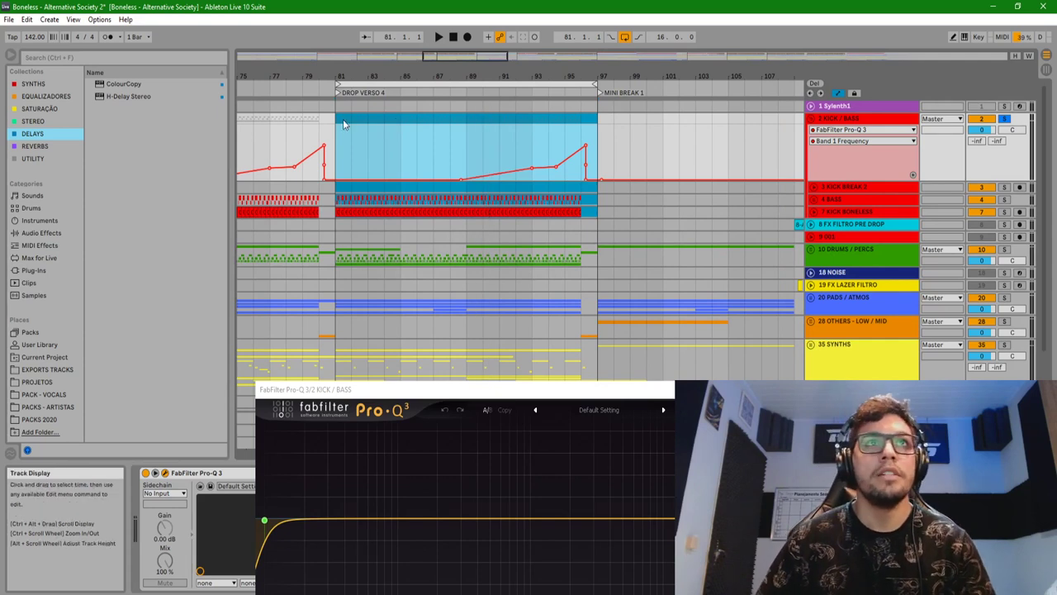
{"action": "left_click_drag", "start_coordinate": [337, 128], "coordinate": [598, 120]}
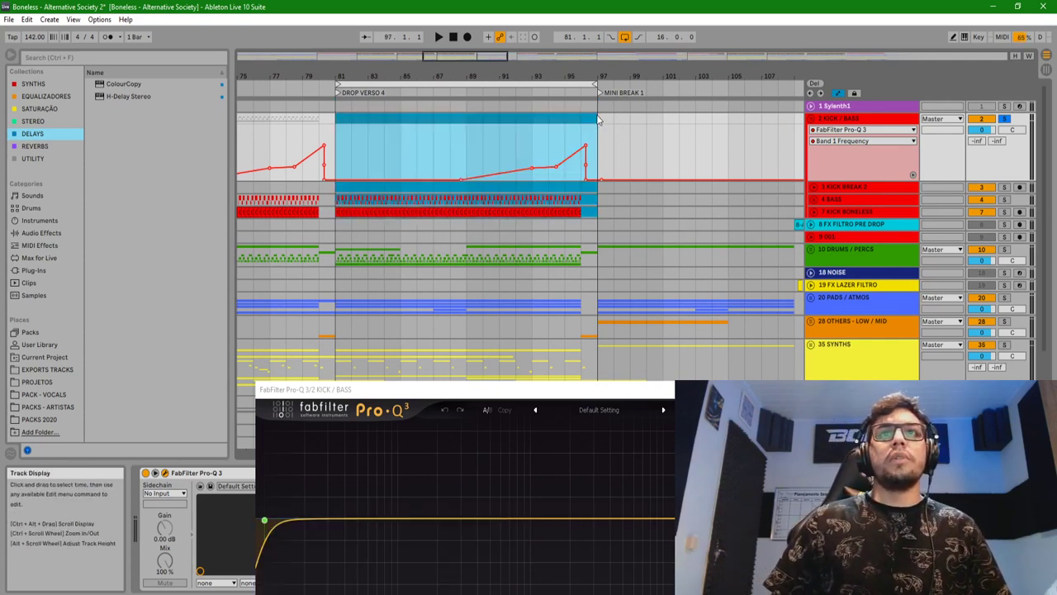
{"action": "left_click", "coordinate": [468, 125]}
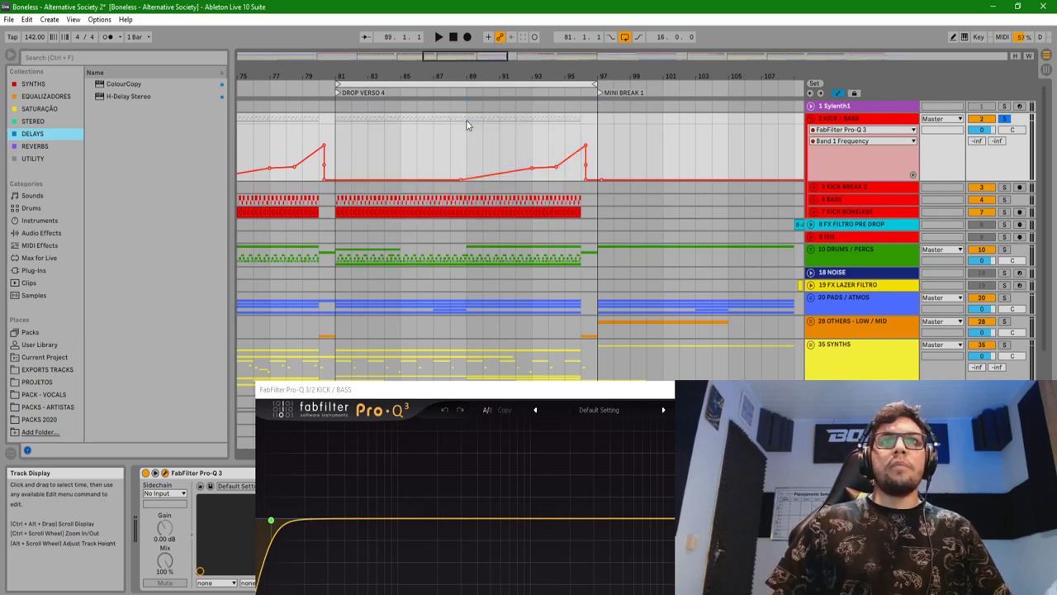
- Select bars 89 to 96 in the KICK / BASS automation lane and review the list of automatable Pro-Q 3 parameters
{"action": "left_click_drag", "start_coordinate": [464, 149], "coordinate": [580, 153]}
{"action": "left_click", "coordinate": [833, 142]}
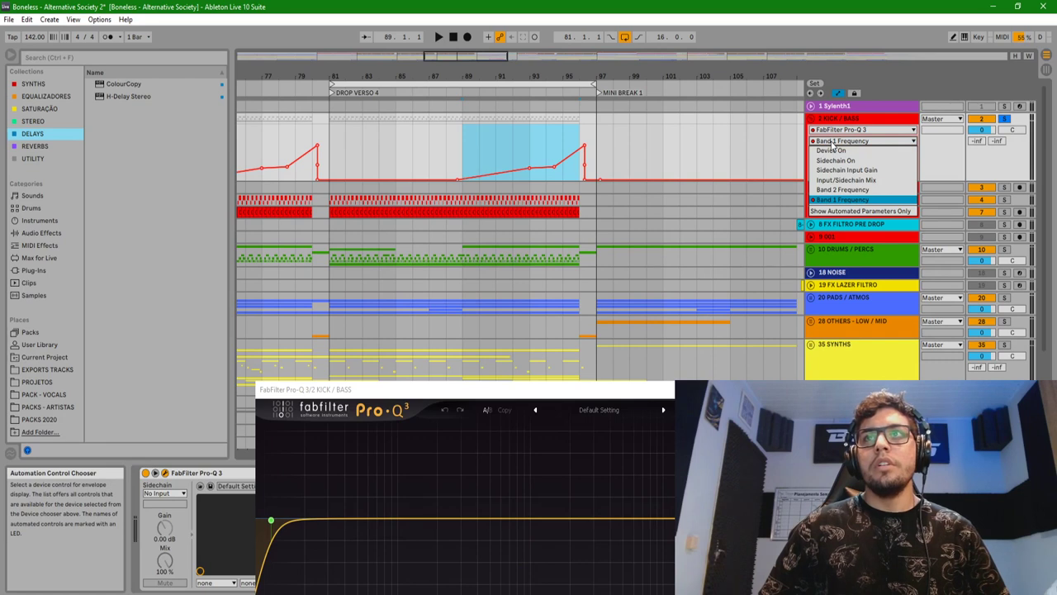
{"action": "left_click", "coordinate": [833, 143]}
{"action": "left_click", "coordinate": [832, 142]}
{"action": "left_click", "coordinate": [832, 142]}
{"action": "left_click", "coordinate": [833, 142]}
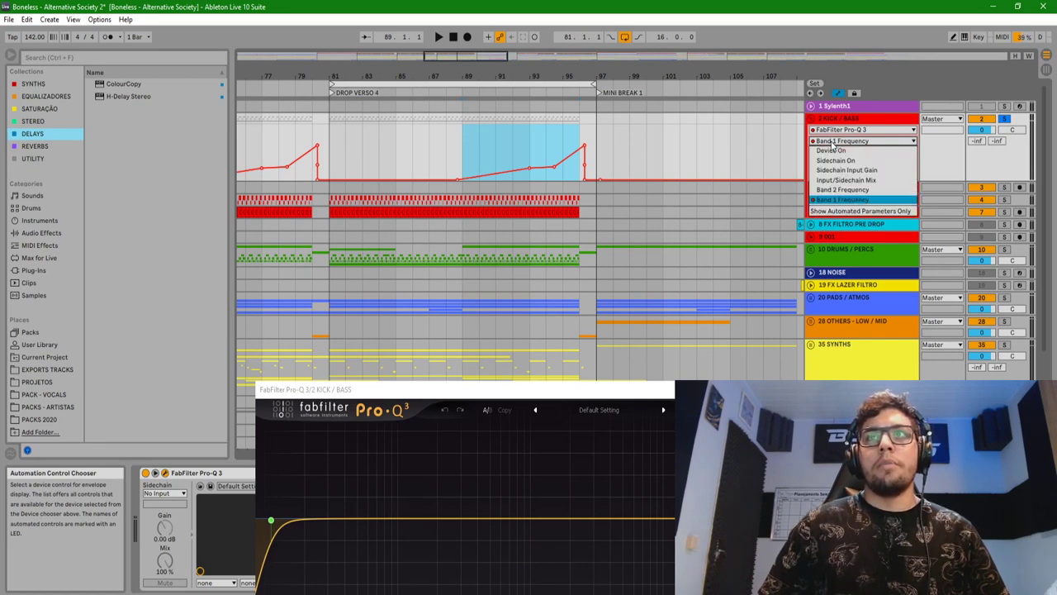
{"action": "left_click", "coordinate": [833, 142]}
{"action": "left_click", "coordinate": [832, 142]}
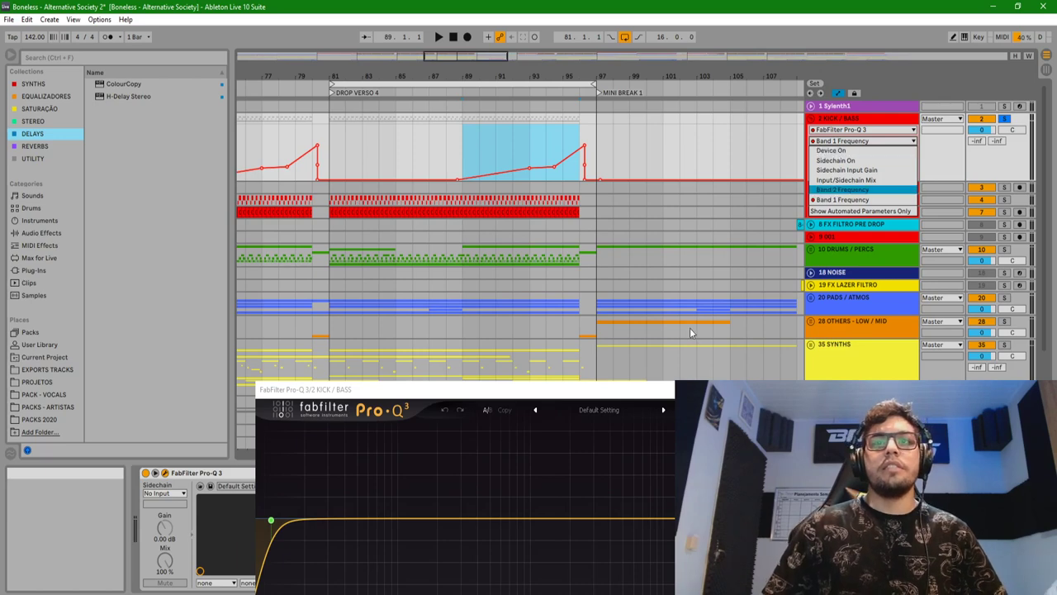
- Move the Pro-Q 3 window higher over the arrangement and toggle the device's parameter display off and on
{"action": "left_click", "coordinate": [600, 390]}
{"action": "left_click_drag", "start_coordinate": [600, 391], "coordinate": [745, 253]}
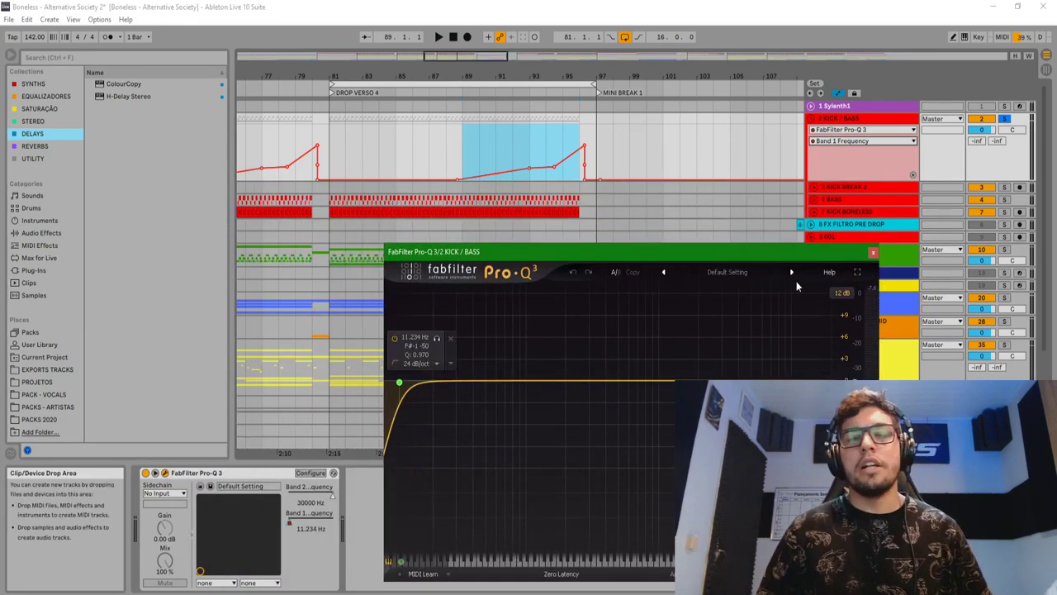
{"action": "left_click_drag", "start_coordinate": [837, 252], "coordinate": [798, 269]}
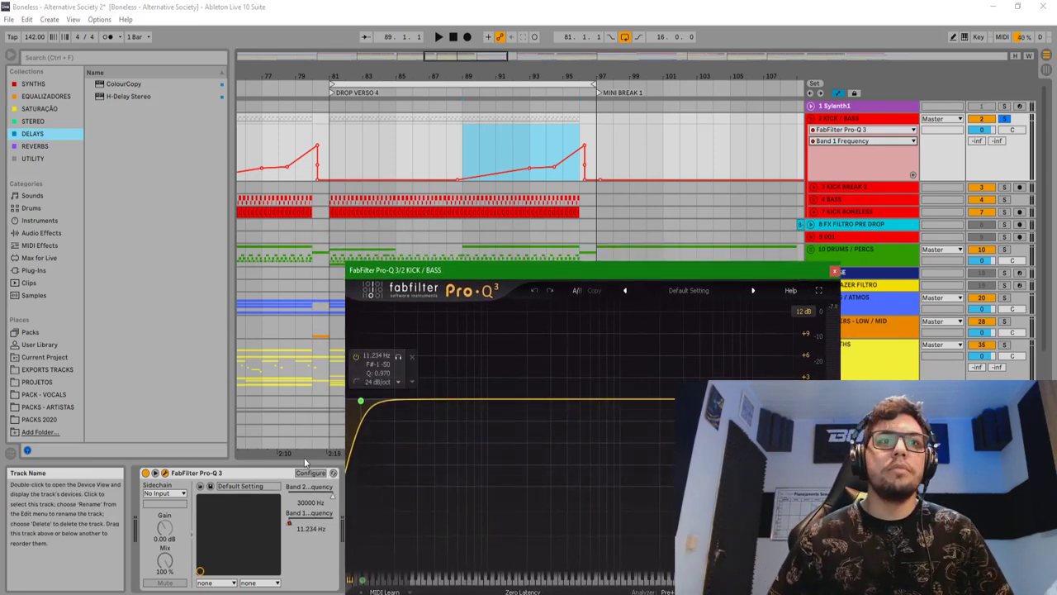
{"action": "left_click", "coordinate": [156, 473]}
{"action": "left_click", "coordinate": [155, 473]}
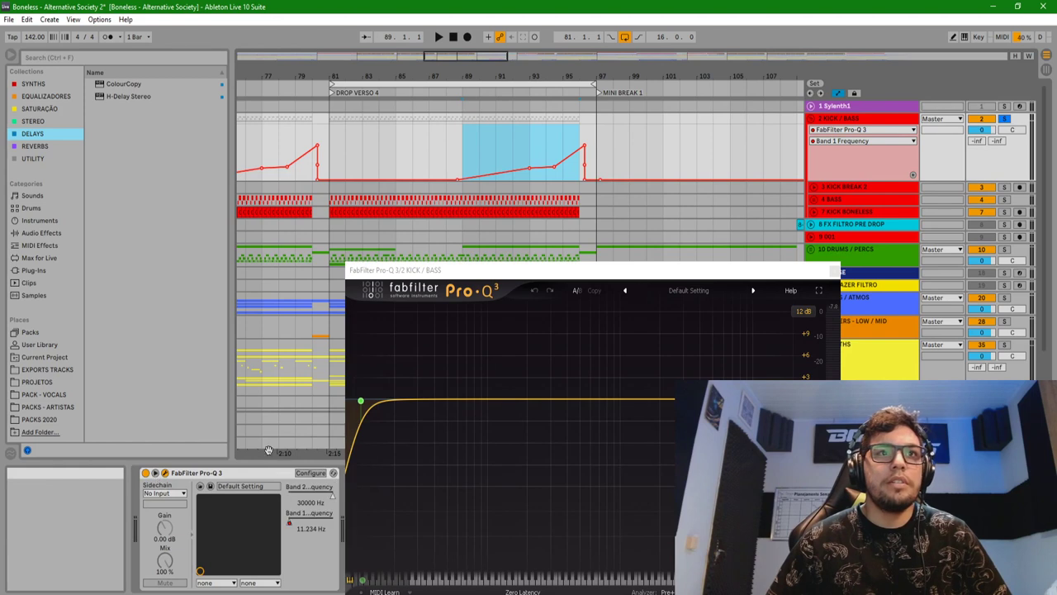
- Select the low-cut band in Pro-Q 3, and hide and redisplay the automation lane of KICK / BASS
{"action": "left_click", "coordinate": [361, 402]}
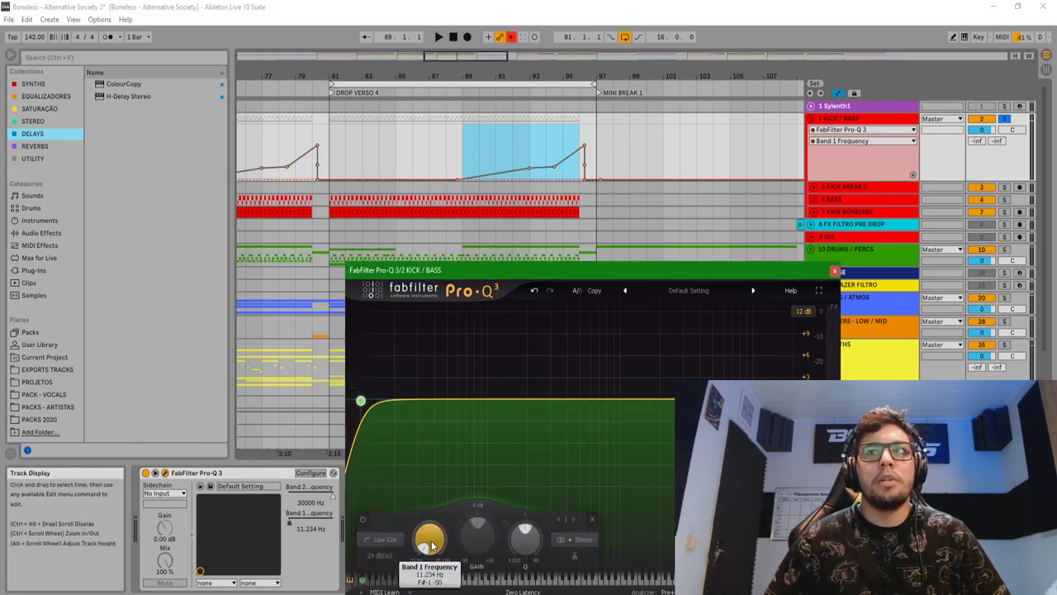
{"action": "left_click", "coordinate": [840, 93]}
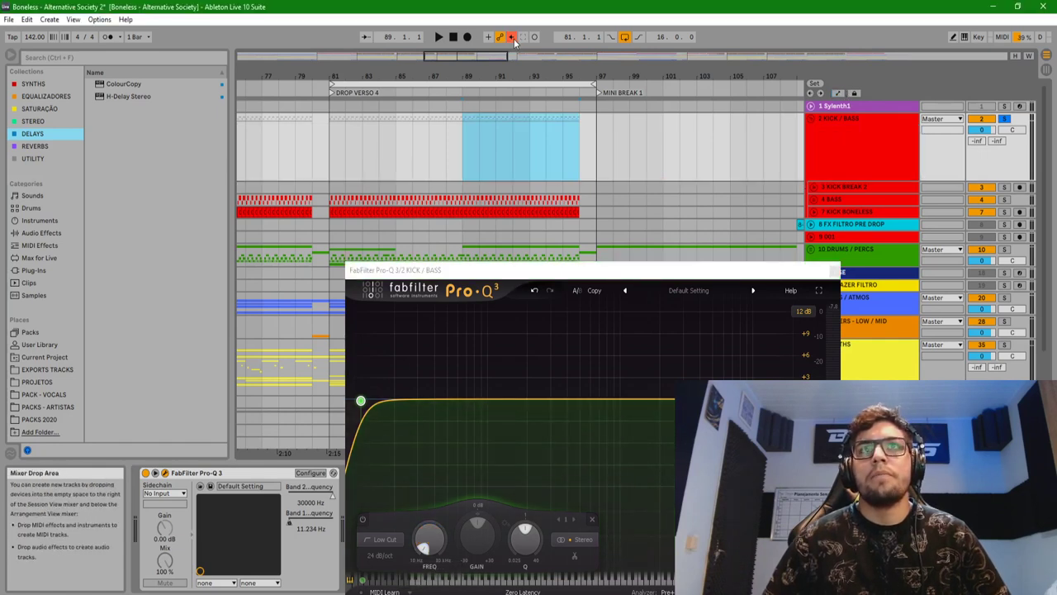
{"action": "left_click", "coordinate": [832, 123]}
{"action": "key", "text": "a"}
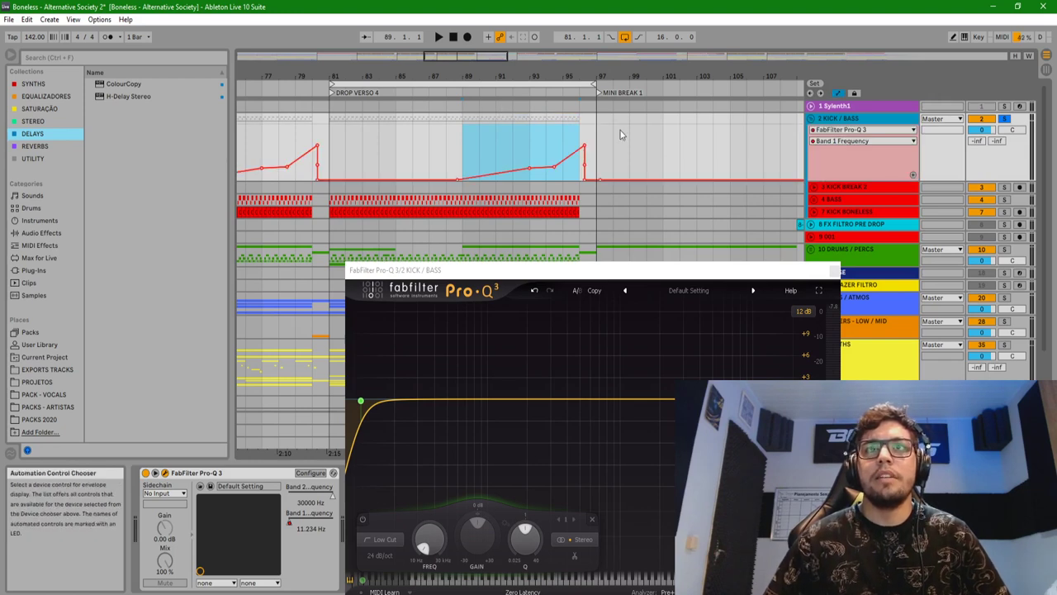
- Delete the Band 1 Frequency automation on KICK / BASS and touch the low-cut band's frequency control
{"action": "right_click", "coordinate": [294, 523]}
{"action": "left_click", "coordinate": [326, 565]}
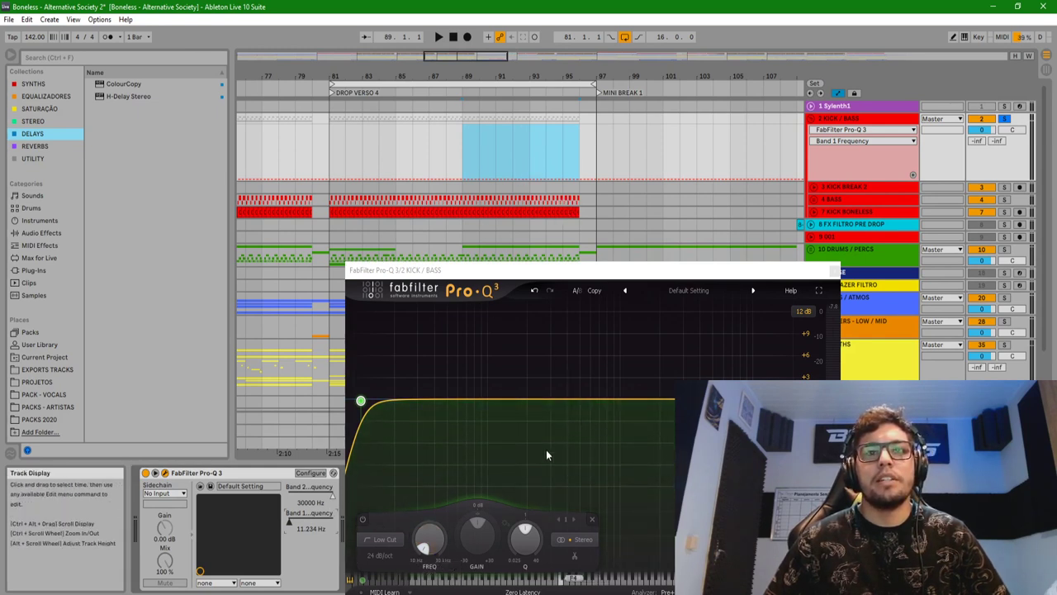
{"action": "left_click", "coordinate": [429, 542]}
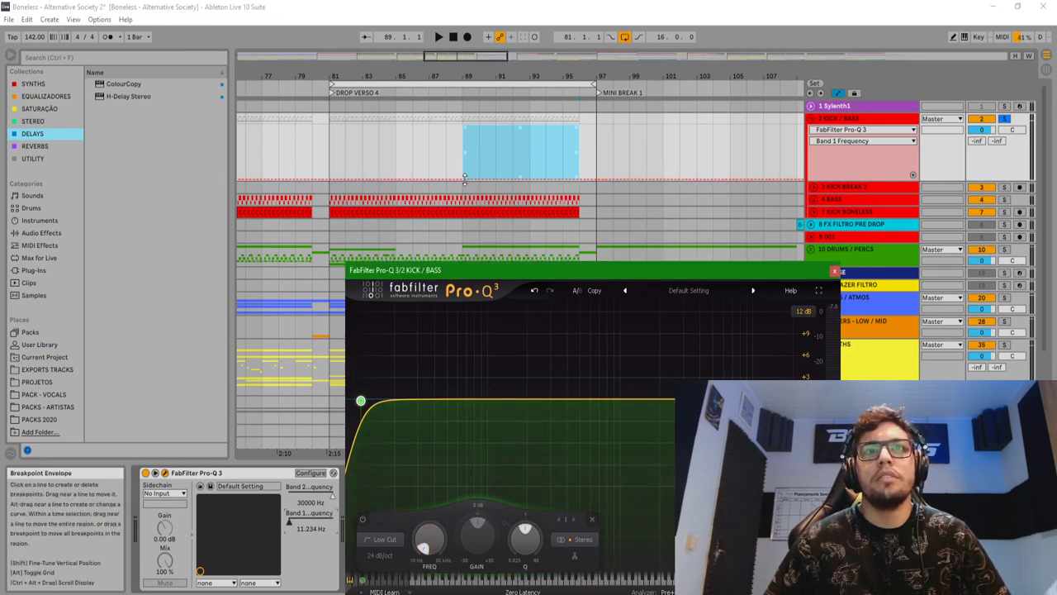
- Draw a Band 1 Frequency ramp on KICK / BASS from 0.01 at bar 89 up to slightly above mid-lane at bar 96
{"action": "left_click", "coordinate": [470, 180]}
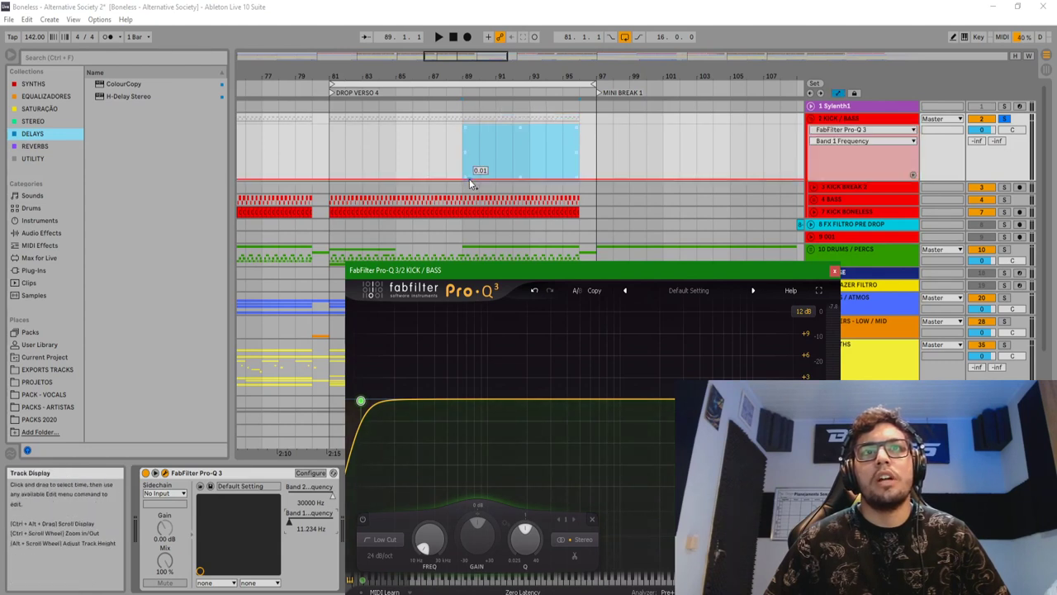
{"action": "left_click", "coordinate": [472, 179]}
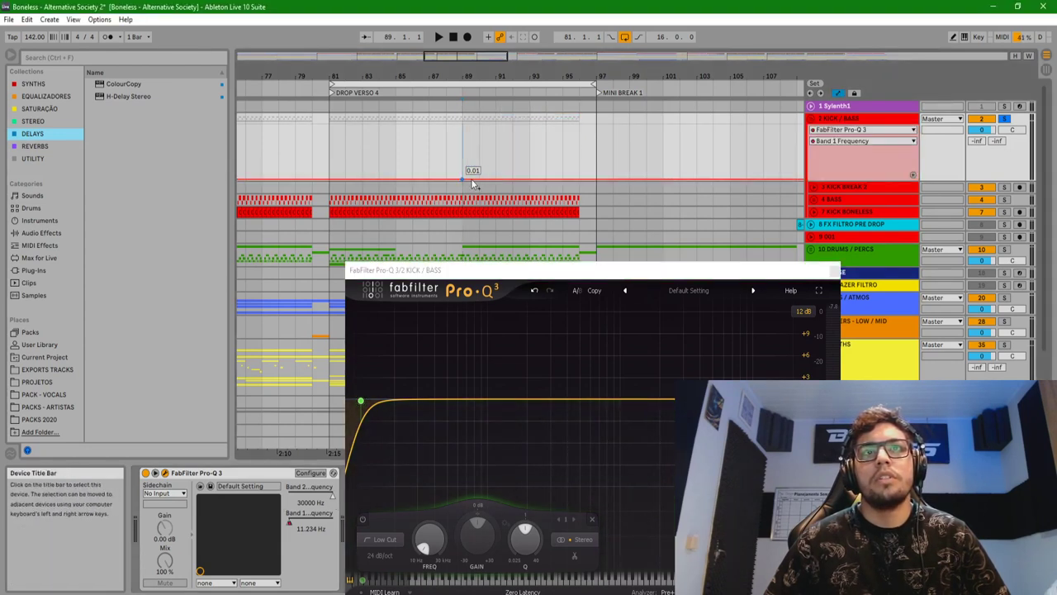
{"action": "left_click_drag", "start_coordinate": [496, 179], "coordinate": [579, 125]}
{"action": "mouse_move", "coordinate": [361, 402]}
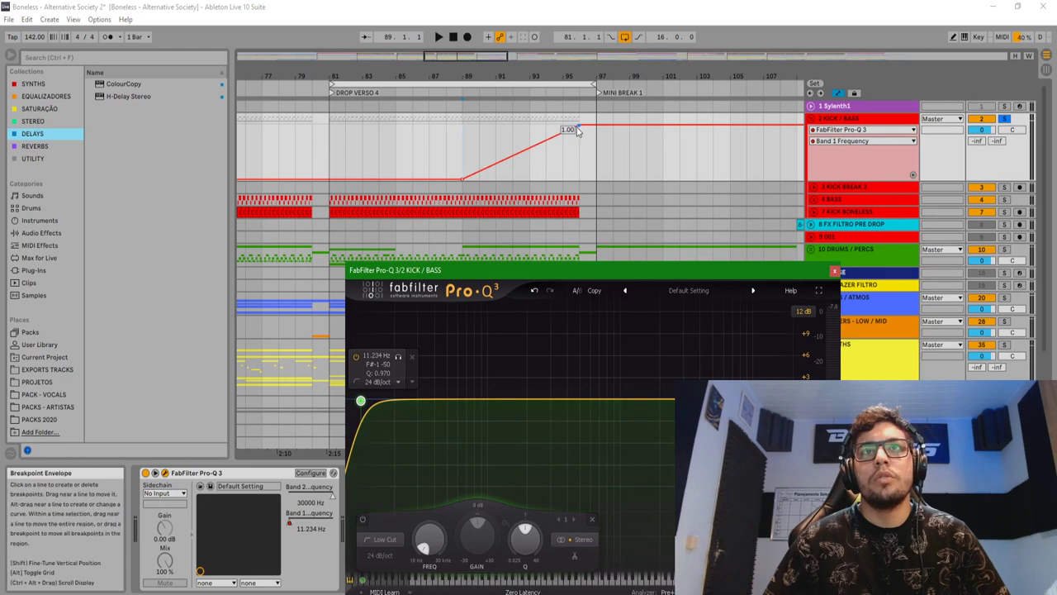
{"action": "left_click_drag", "start_coordinate": [579, 125], "coordinate": [579, 147]}
- Play the arrangement from just before bar 89 to hear the filter sweep, and close the Pro-Q 3 window
{"action": "left_click", "coordinate": [488, 146]}
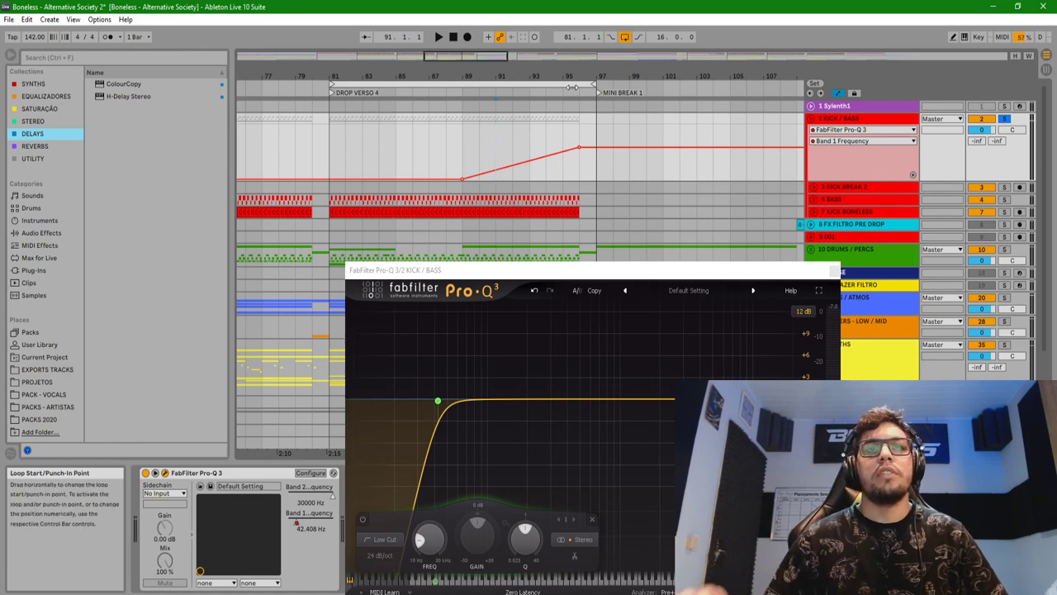
{"action": "double_click", "coordinate": [432, 143]}
{"action": "key", "text": "space"}
{"action": "left_click", "coordinate": [432, 143]}
{"action": "left_click", "coordinate": [450, 139]}
{"action": "key", "text": "space"}
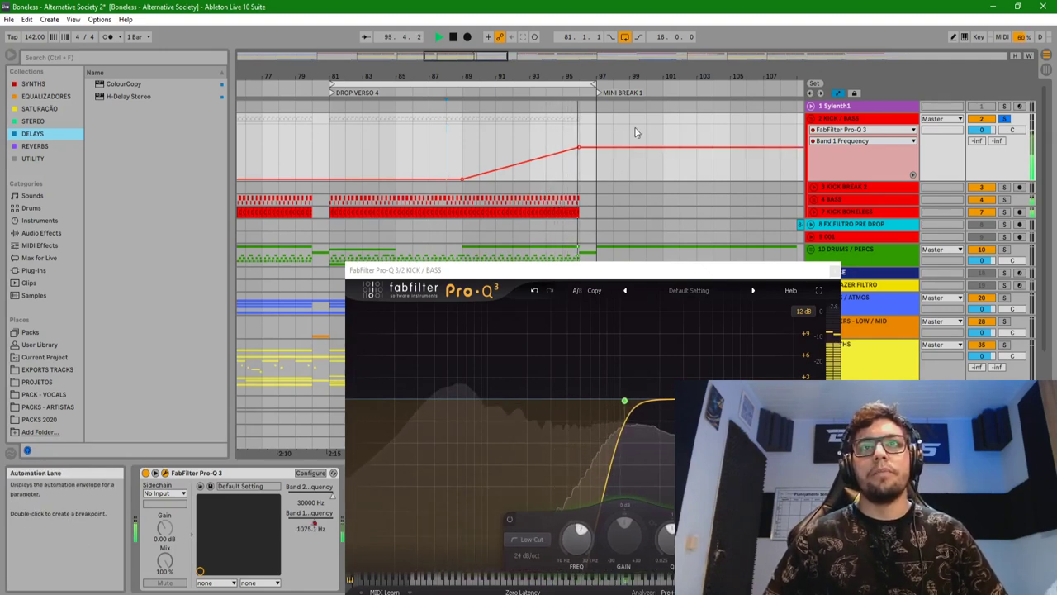
{"action": "left_click", "coordinate": [836, 272]}
{"action": "left_click", "coordinate": [836, 273]}
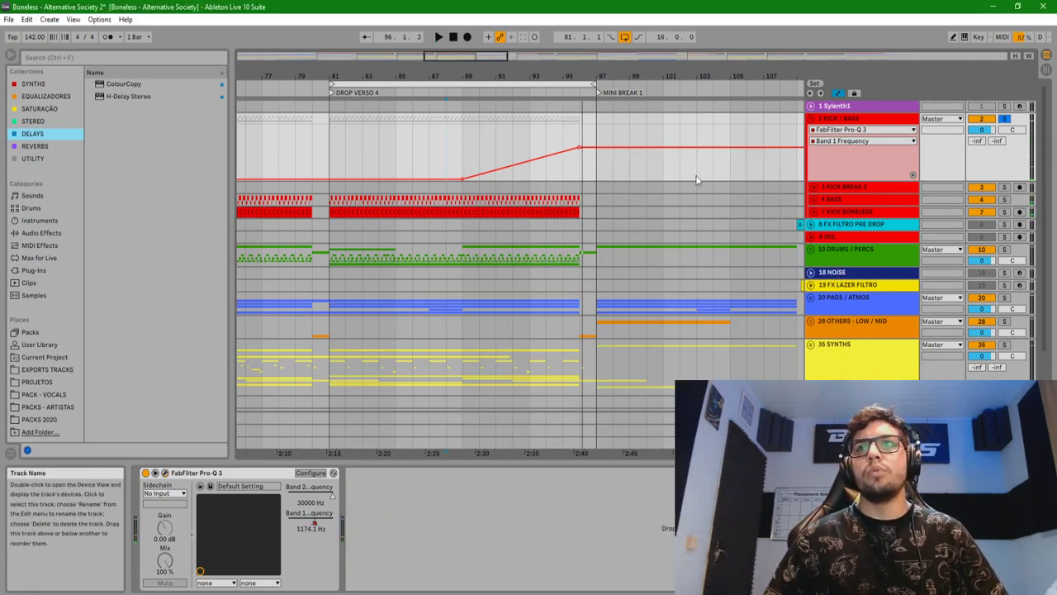
- Collapse the KICK / BASS group and expand DRUMS / PERCS down to the SNARE ROLL track's Pro-Q 3 automation
{"action": "left_click", "coordinate": [812, 119]}
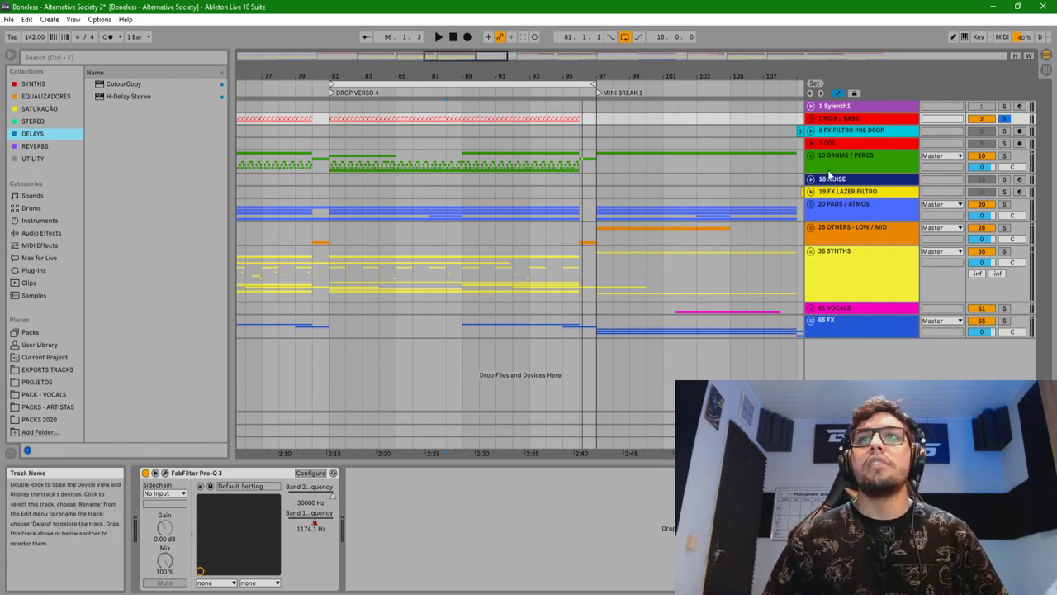
{"action": "left_click", "coordinate": [811, 156]}
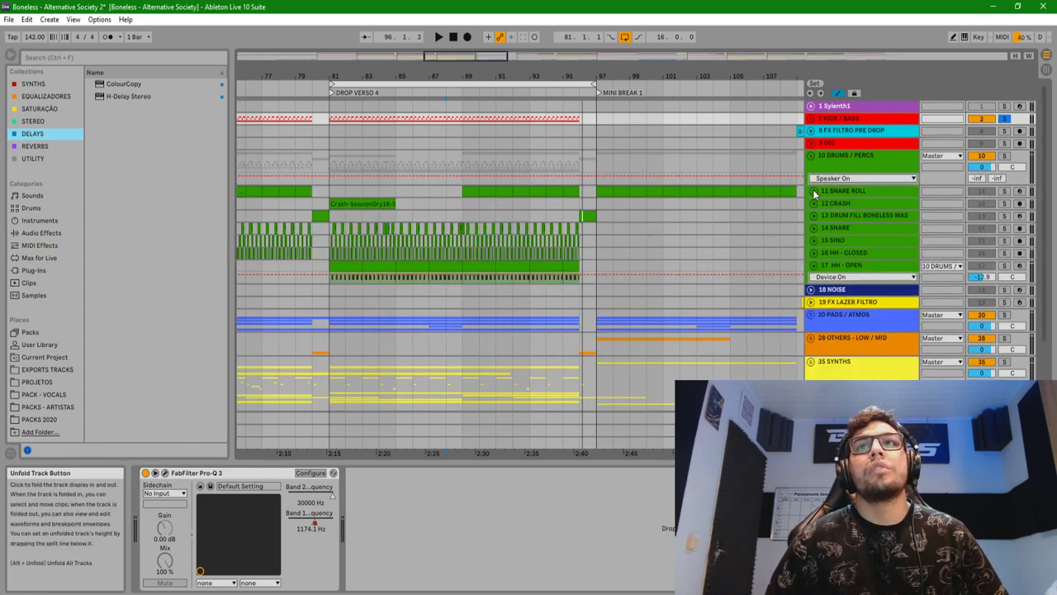
{"action": "left_click", "coordinate": [814, 191]}
{"action": "left_click", "coordinate": [859, 197]}
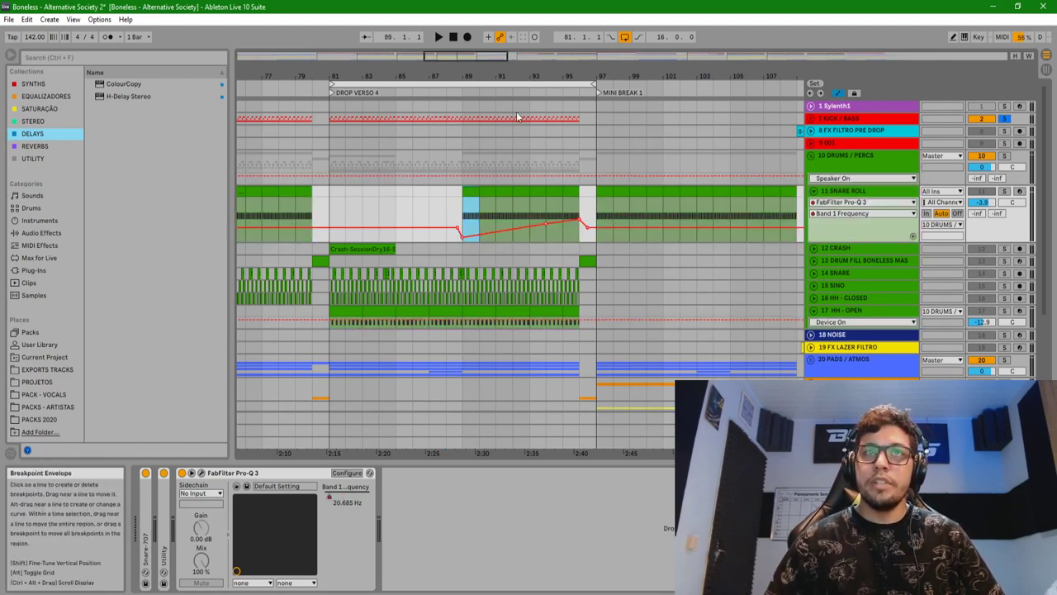
- Open the SNARE ROLL MIDI clip at bar 89 to examine its notes, and return to the track's devices
{"action": "left_click_drag", "start_coordinate": [537, 77], "coordinate": [537, 110]}
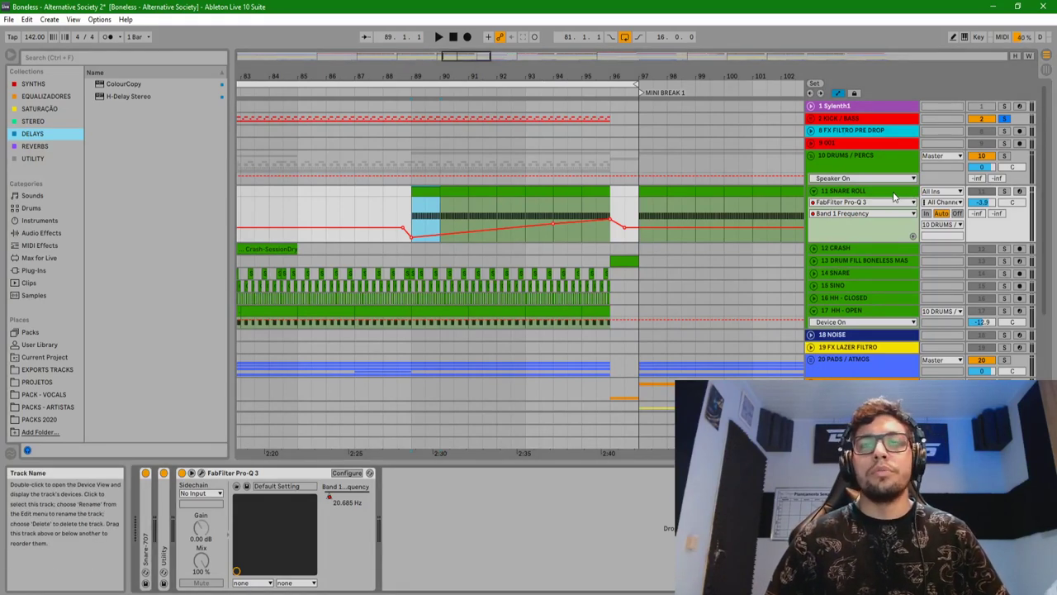
{"action": "double_click", "coordinate": [424, 190]}
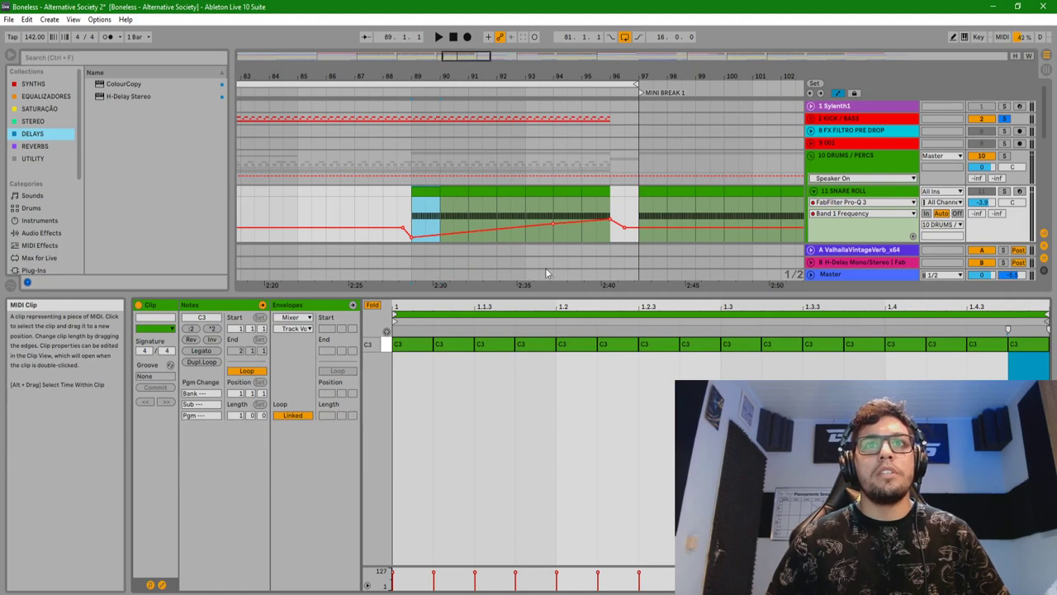
{"action": "left_click_drag", "start_coordinate": [433, 379], "coordinate": [1053, 341]}
{"action": "left_click", "coordinate": [864, 191]}
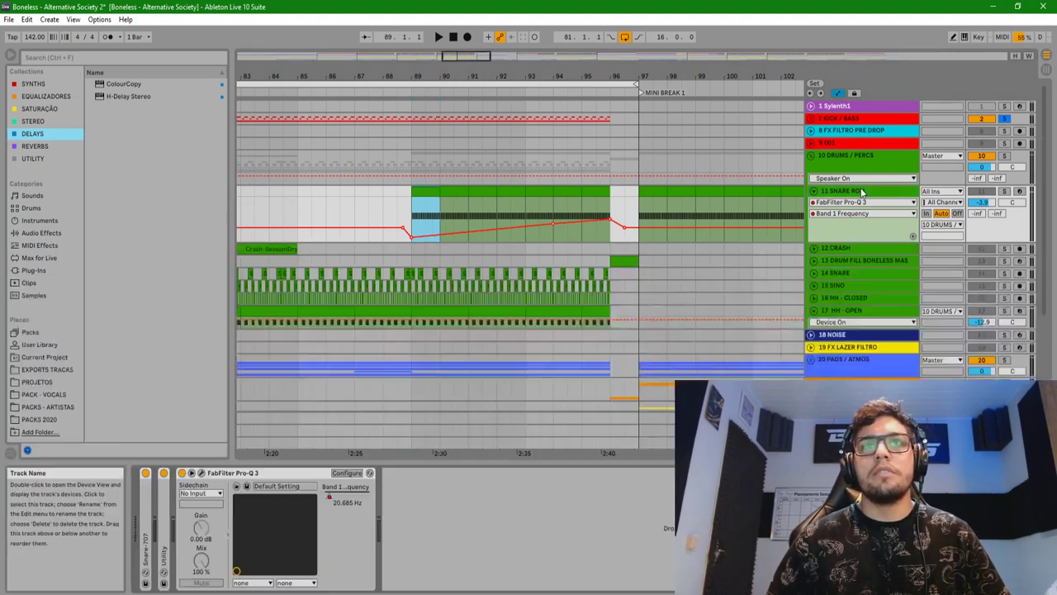
- Delete the existing Gain automation of the Utility device on the SNARE ROLL track
{"action": "left_click_drag", "start_coordinate": [452, 87], "coordinate": [520, 73]}
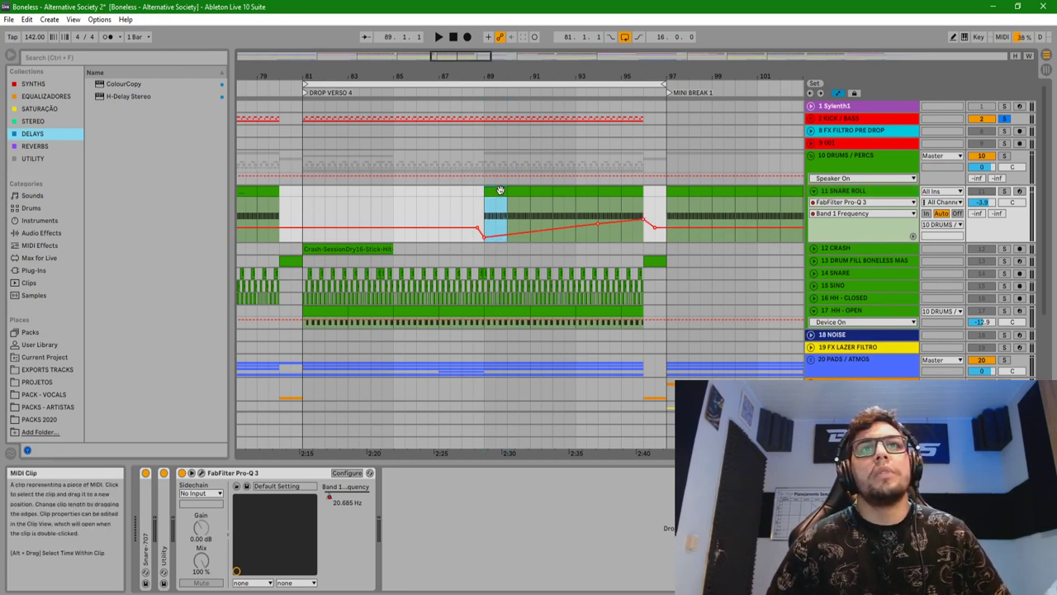
{"action": "left_click", "coordinate": [873, 194]}
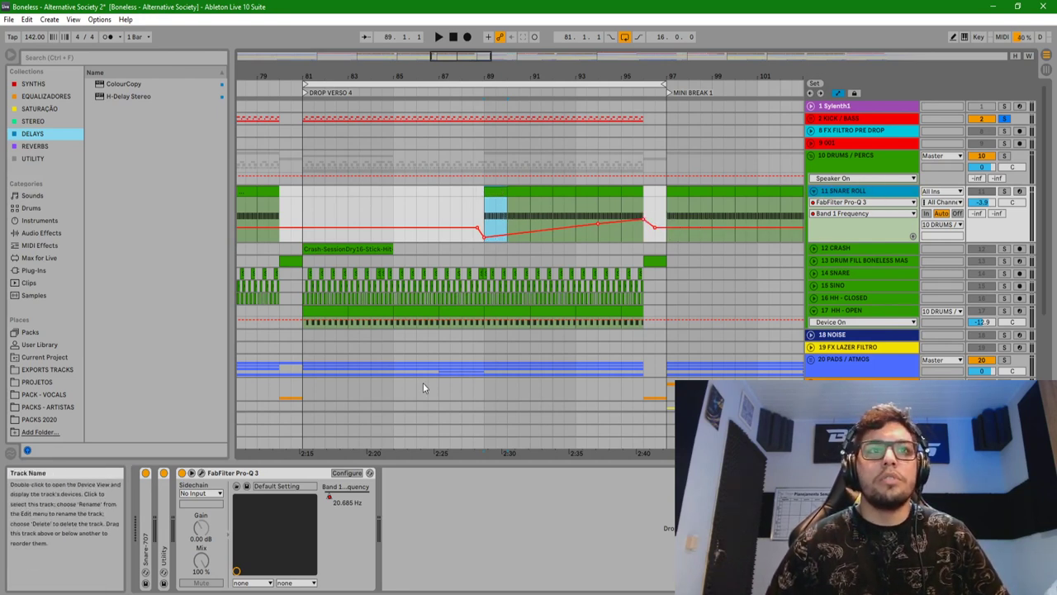
{"action": "double_click", "coordinate": [159, 536]}
{"action": "right_click", "coordinate": [222, 514]}
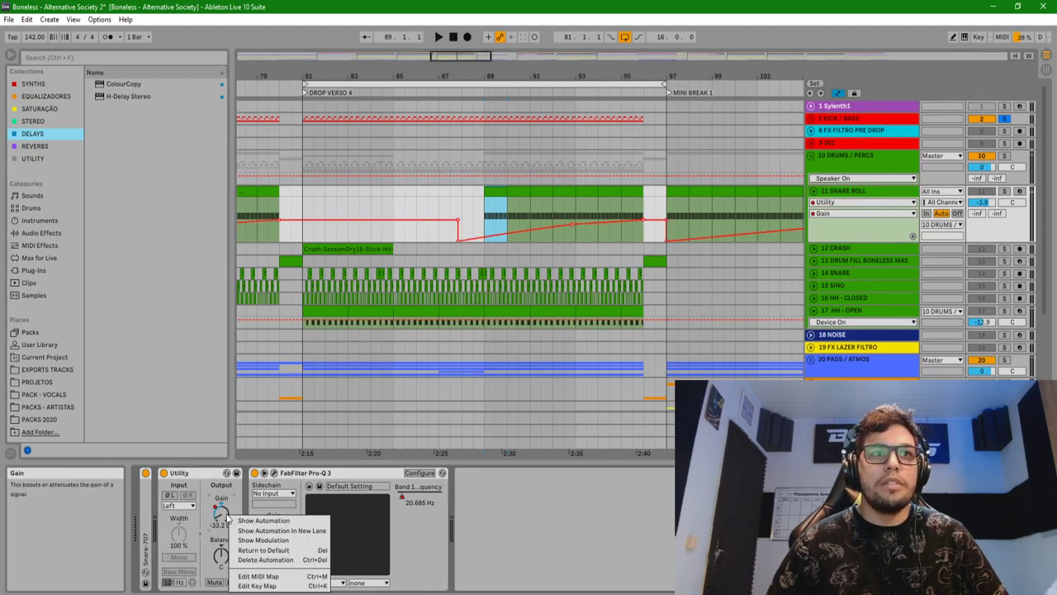
{"action": "left_click", "coordinate": [256, 560]}
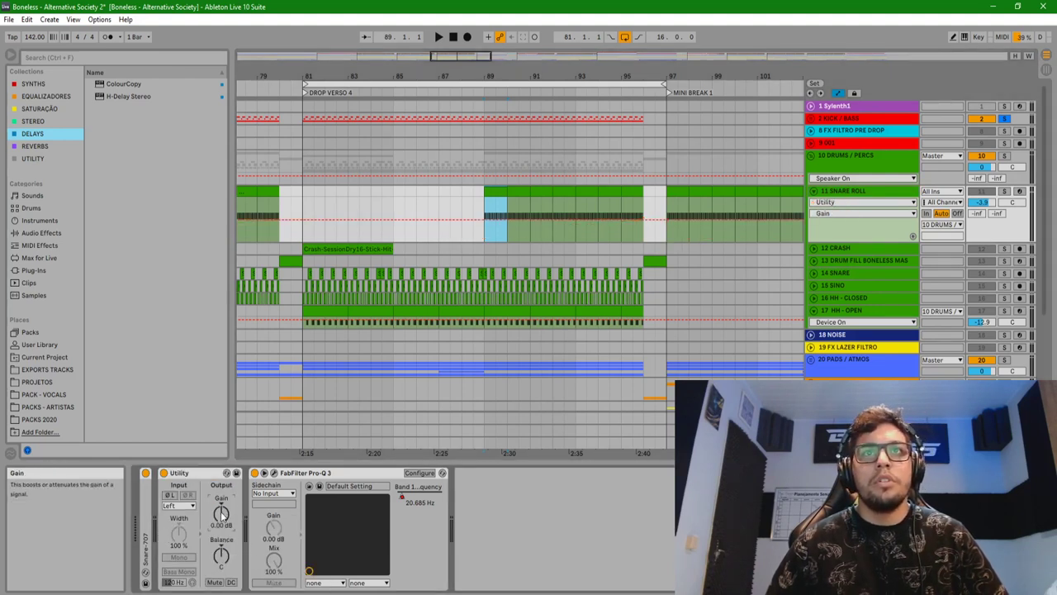
- Draw a Utility Gain ramp on SNARE ROLL, dropping sharply at bar 89 and rising to 0.00 dB at bar 96
{"action": "right_click", "coordinate": [222, 514]}
{"action": "left_click", "coordinate": [220, 509]}
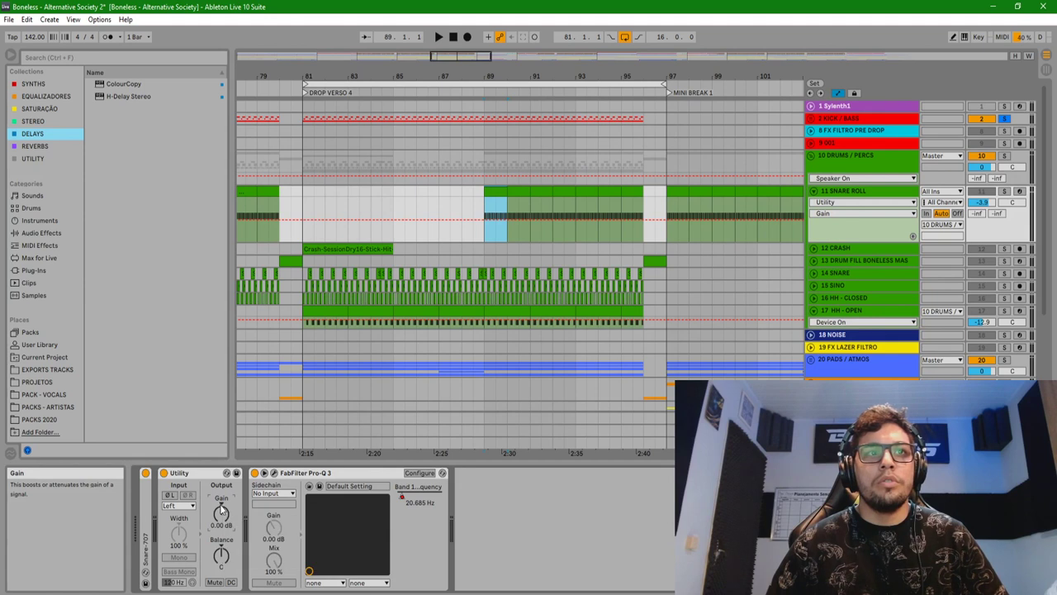
{"action": "right_click", "coordinate": [222, 513]}
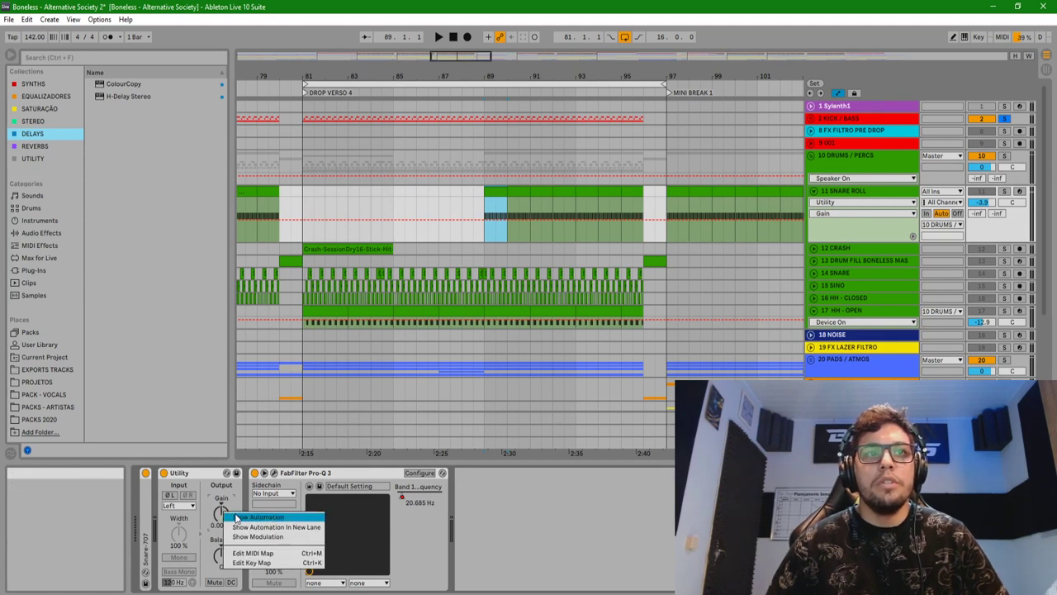
{"action": "left_click", "coordinate": [263, 477]}
{"action": "left_click", "coordinate": [650, 225]}
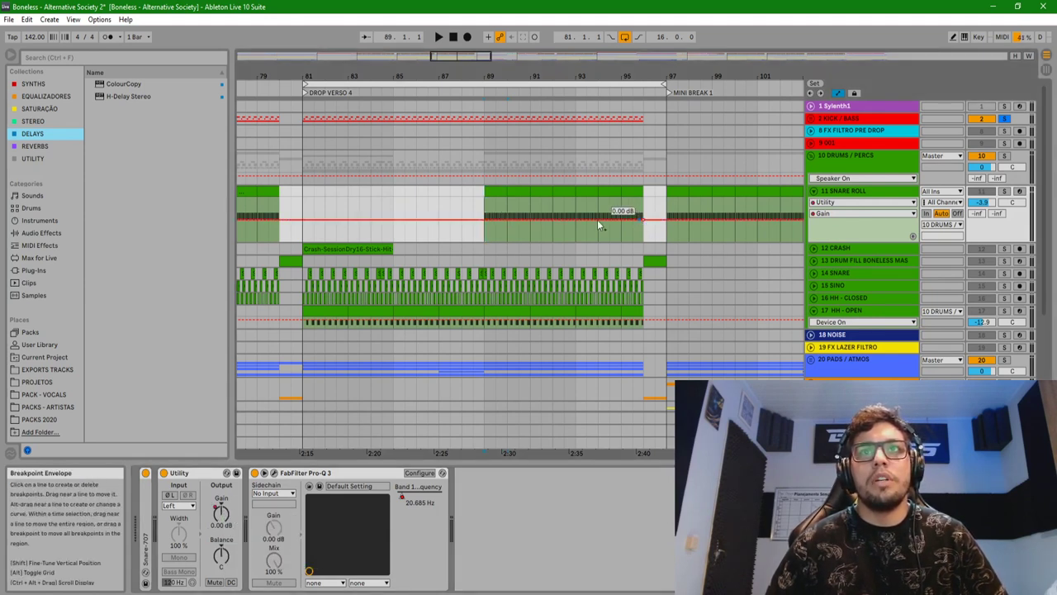
{"action": "left_click_drag", "start_coordinate": [486, 218], "coordinate": [485, 239]}
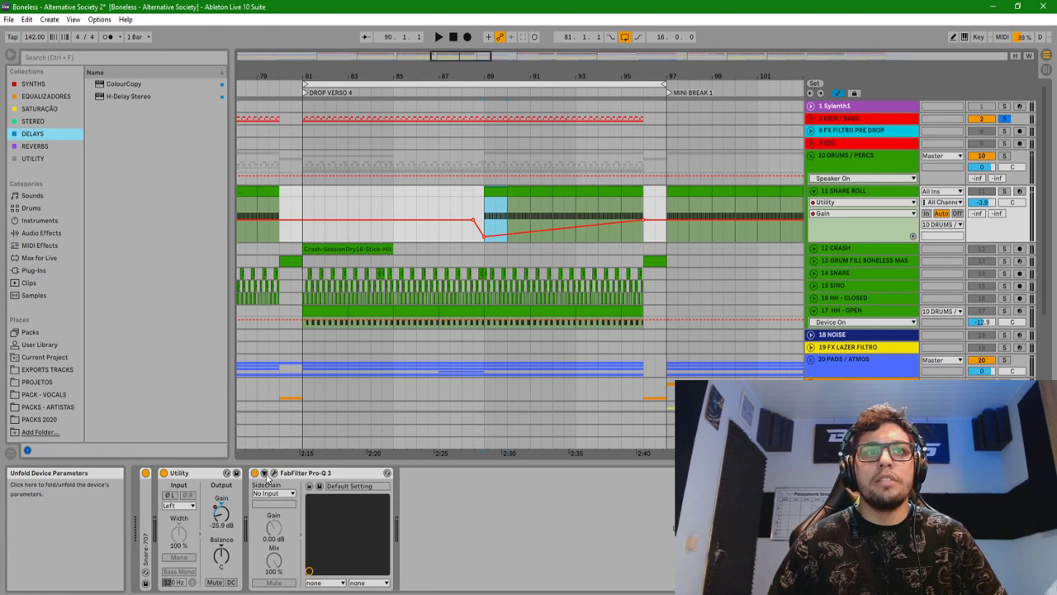
- Remove the mid-ramp breakpoint from SNARE ROLL's Band 1 Frequency automation and play the soloed snare roll up to bar 96
{"action": "left_click", "coordinate": [404, 495]}
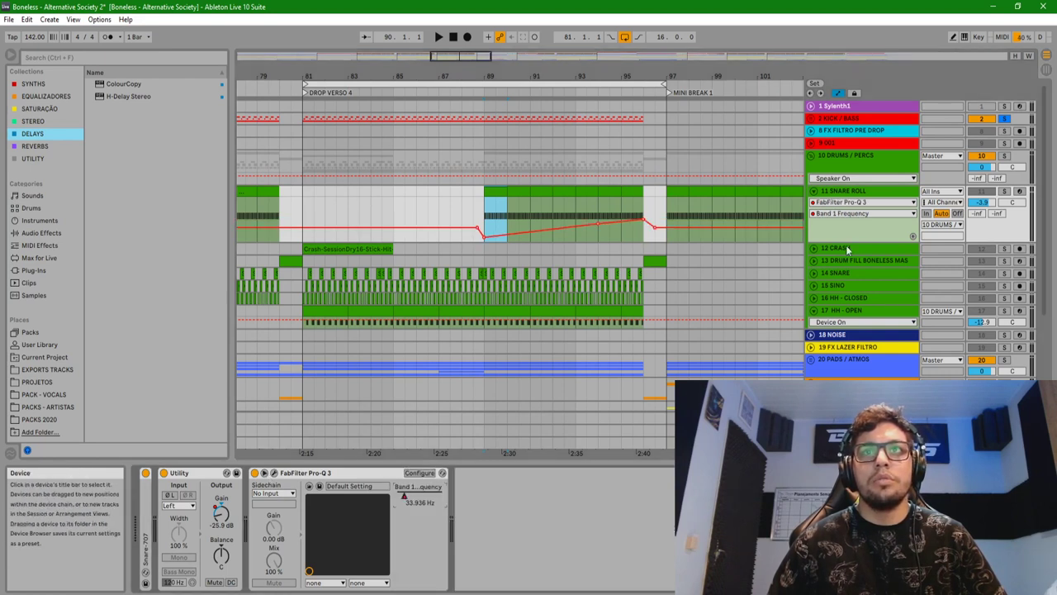
{"action": "double_click", "coordinate": [599, 223]}
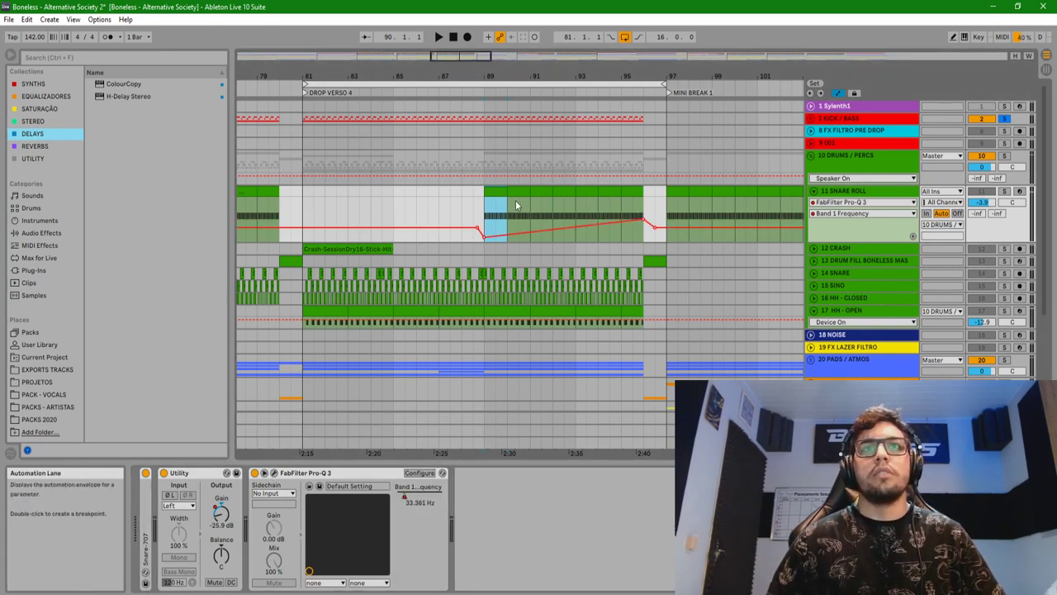
{"action": "key", "text": "space"}
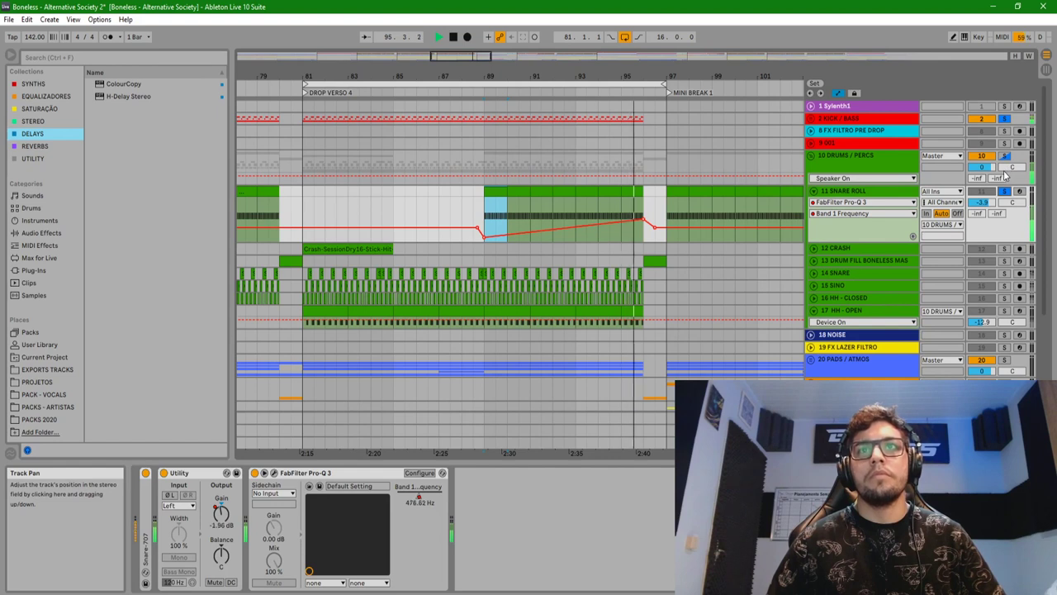
{"action": "key", "text": "space"}
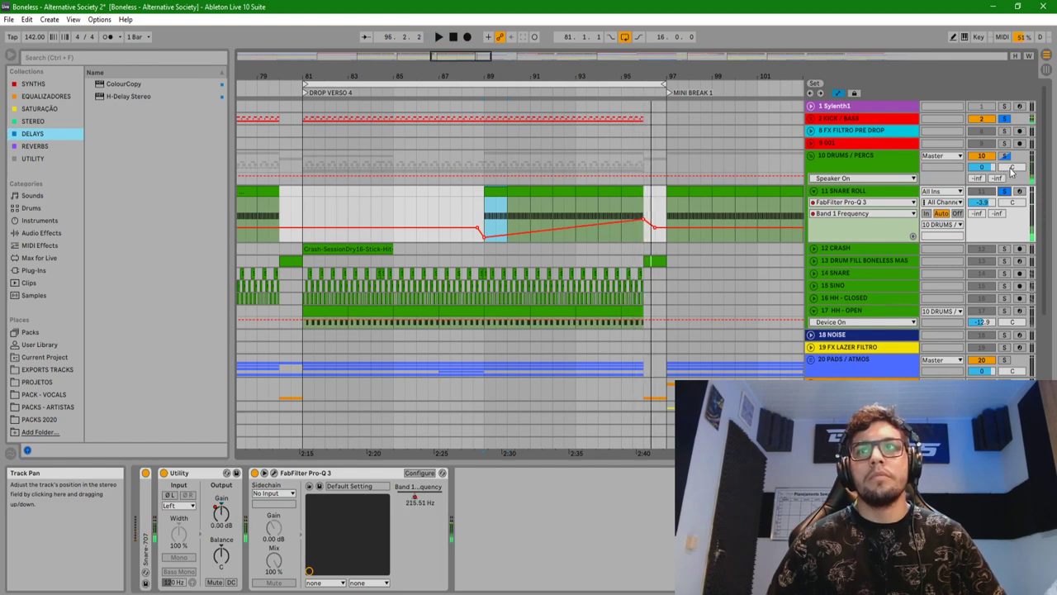
- Collapse SNARE ROLL, expand and enlarge the DRUM FILL BONELESS MAS track, and select its clip at bar 96
{"action": "left_click", "coordinate": [816, 190]}
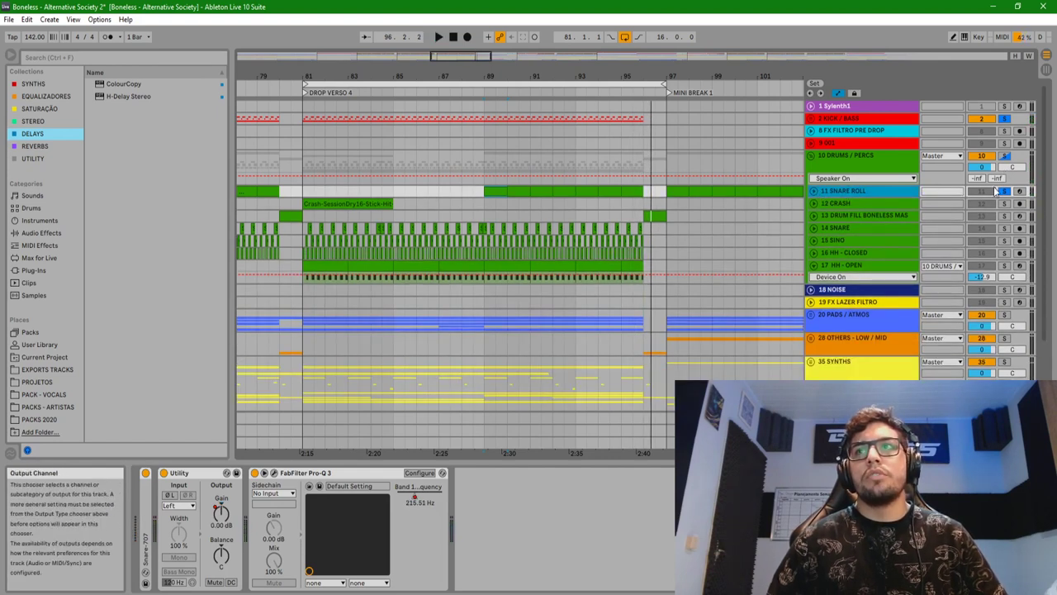
{"action": "left_click", "coordinate": [836, 216]}
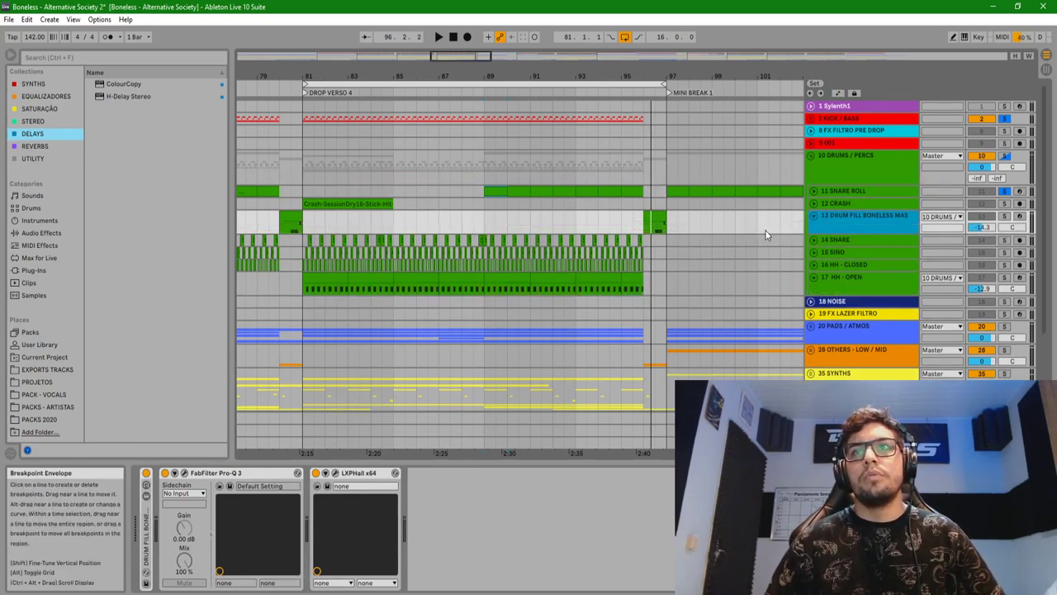
{"action": "left_click_drag", "start_coordinate": [861, 231], "coordinate": [863, 262]}
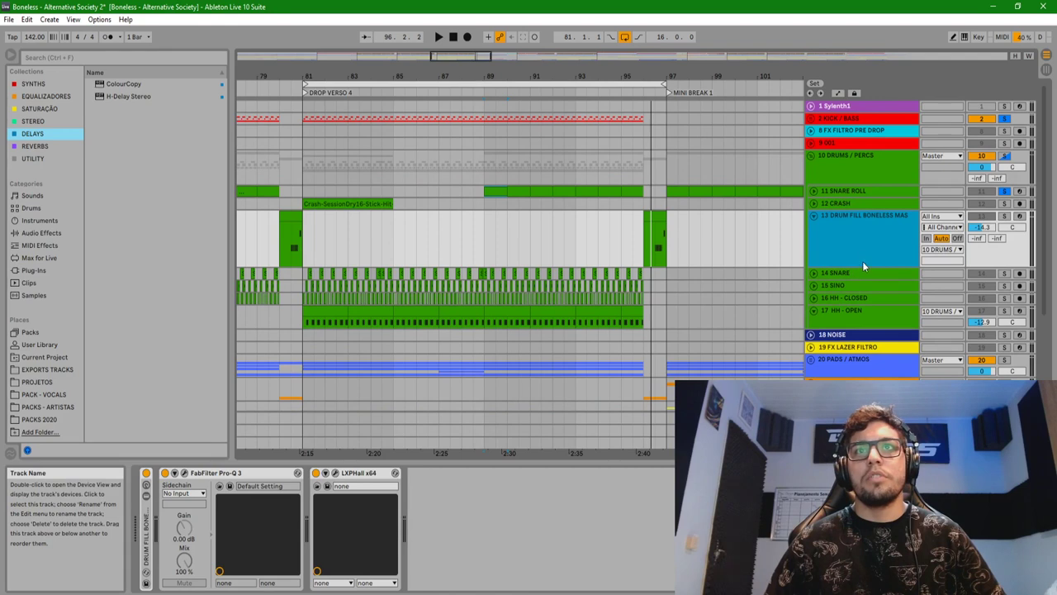
{"action": "left_click", "coordinate": [657, 219]}
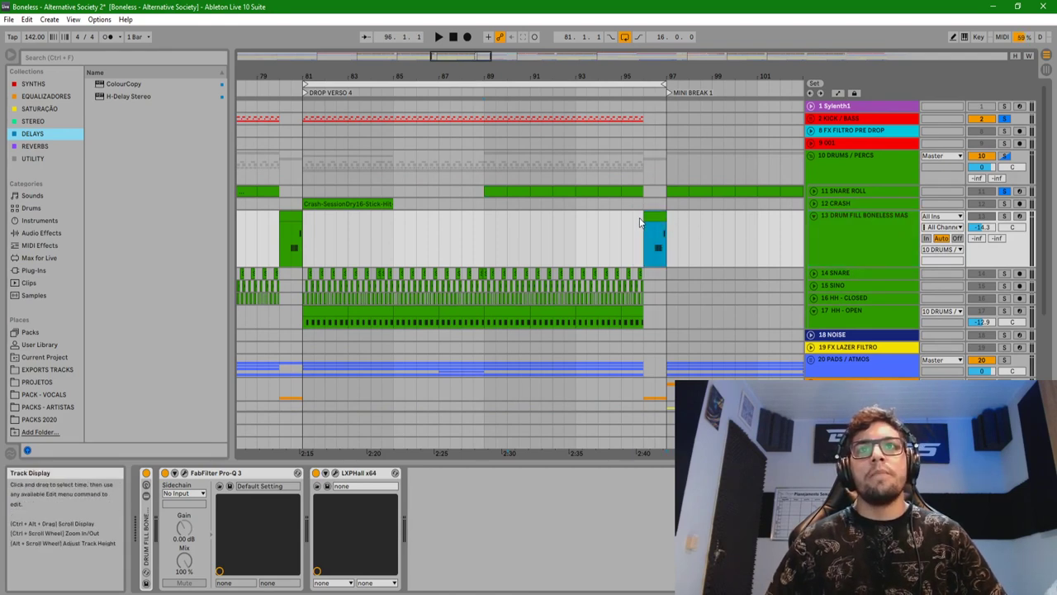
- Loop the drum fill clip at bar 96, and restore the loop to run from bar 81 to bar 97
{"action": "key", "text": "ctrl+l"}
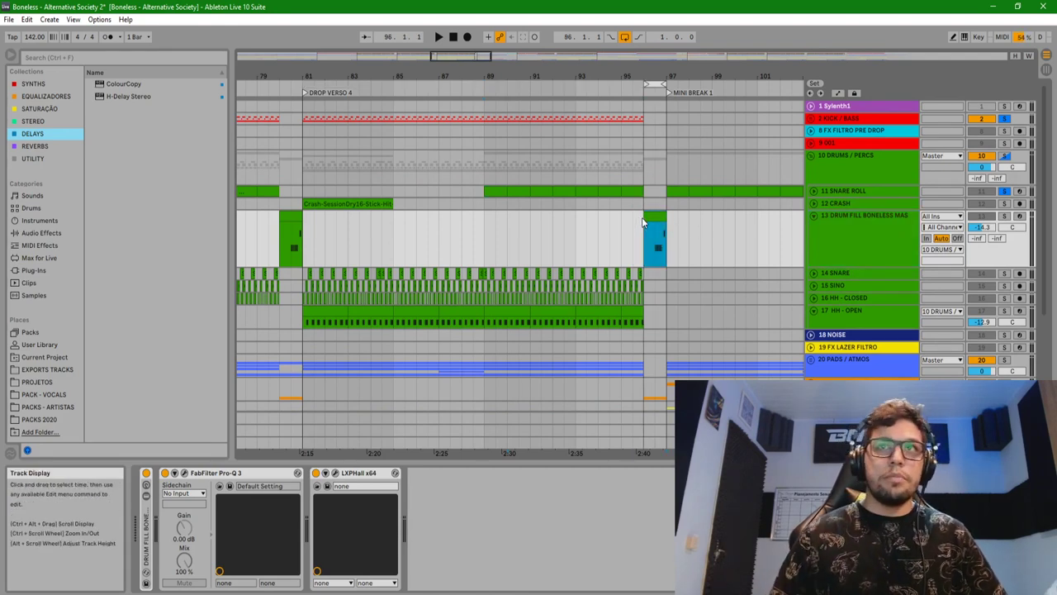
{"action": "mouse_move", "coordinate": [650, 79]}
{"action": "left_mouse_down"}
{"action": "mouse_move", "coordinate": [651, 68]}
{"action": "mouse_move", "coordinate": [652, 83]}
{"action": "left_mouse_up"}
{"action": "left_click_drag", "start_coordinate": [491, 93], "coordinate": [334, 84]}
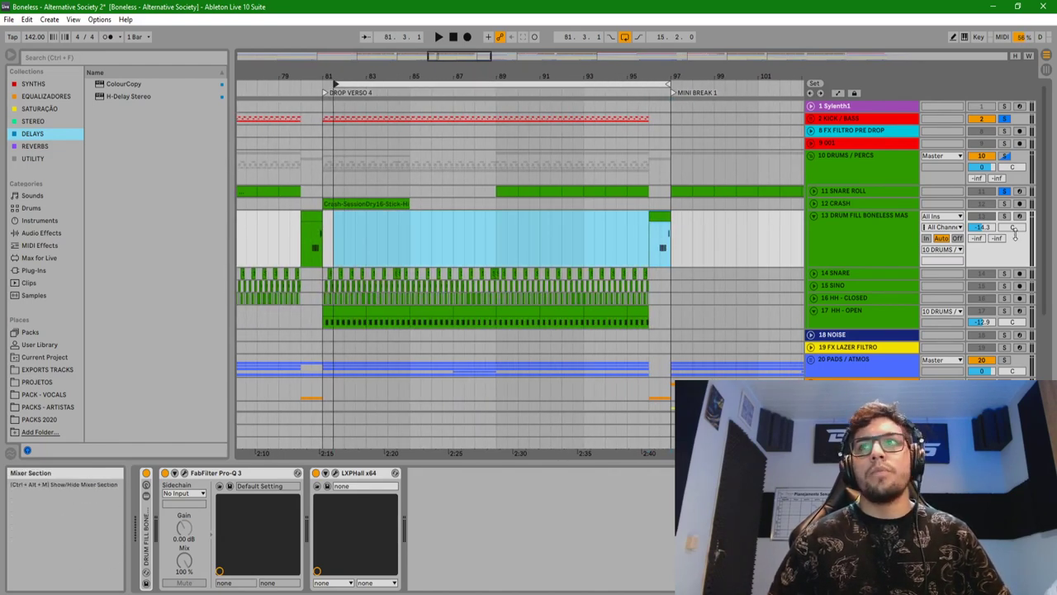
{"action": "left_click_drag", "start_coordinate": [333, 85], "coordinate": [322, 87]}
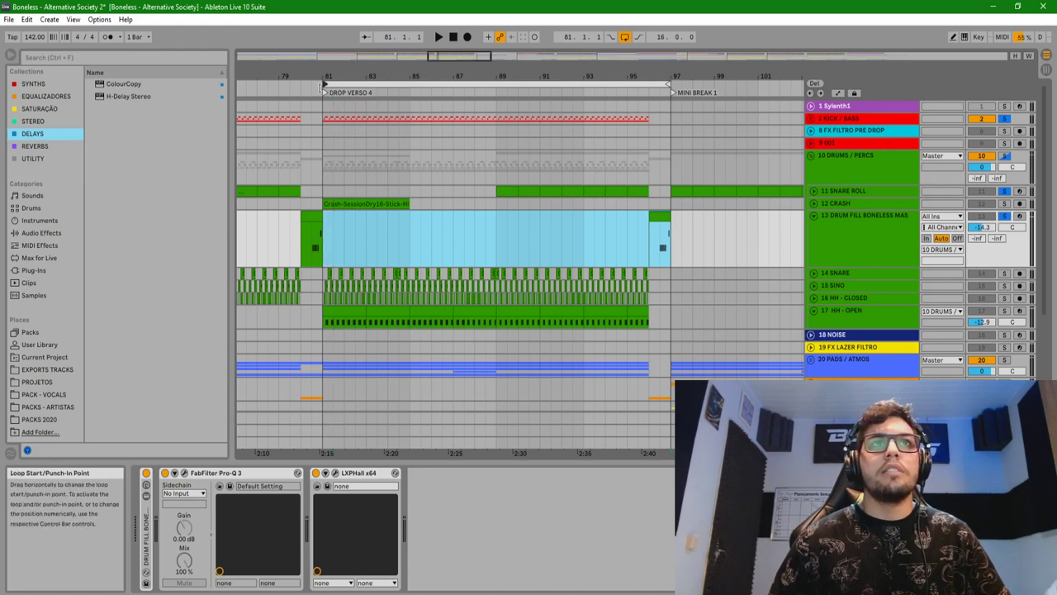
- Play the soloed drum fill with the kick, bass and snare roll into bar 81, and clear the solos
{"action": "mouse_move", "coordinate": [307, 169]}
{"action": "left_mouse_down"}
{"action": "mouse_move", "coordinate": [334, 158]}
{"action": "mouse_move", "coordinate": [303, 159]}
{"action": "left_mouse_up"}
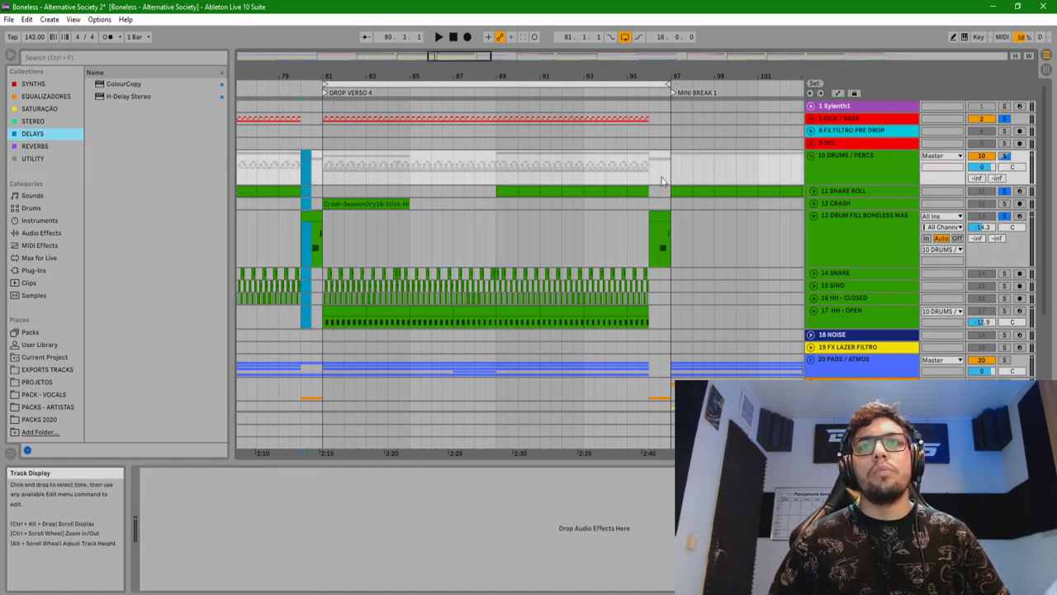
{"action": "left_click", "coordinate": [587, 161]}
{"action": "key", "text": "space"}
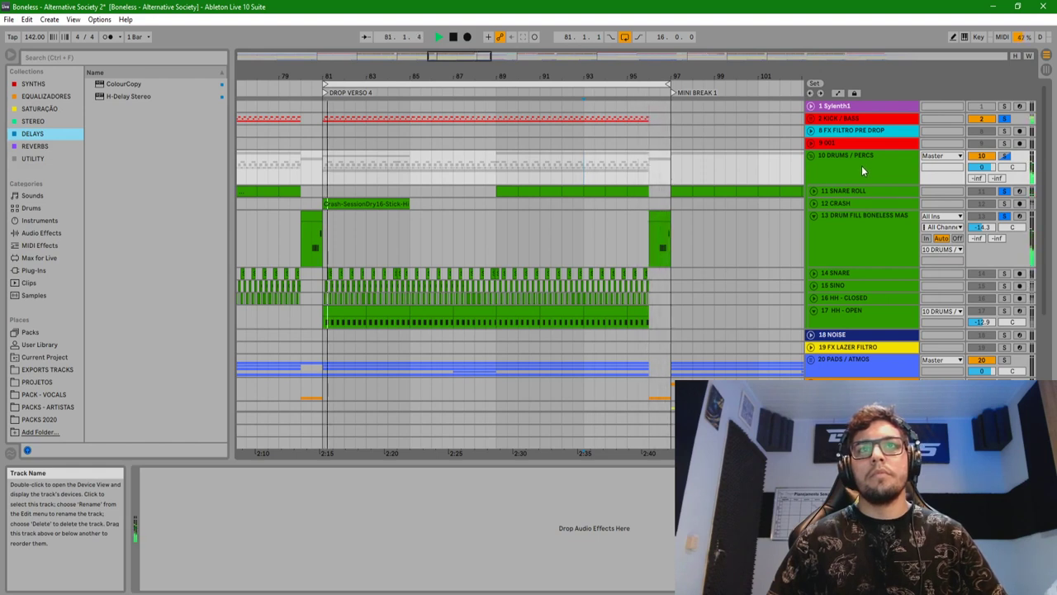
{"action": "left_click", "coordinate": [1005, 216]}
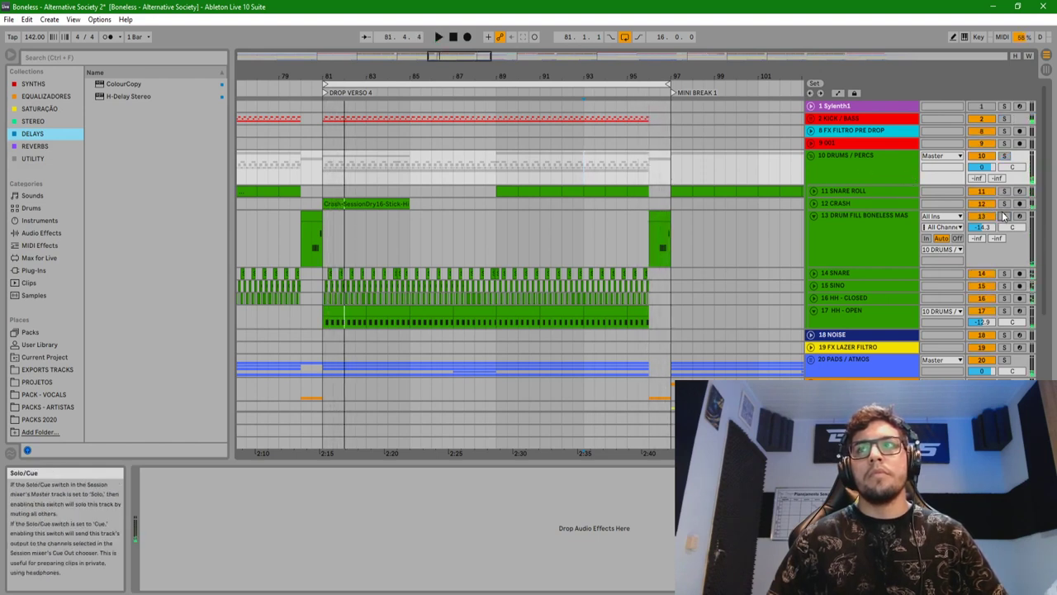
- Collapse the drum fill track and DRUMS / PERCS group, and expand PADS / ATMOS down to the PAD MINOR track
{"action": "left_click", "coordinate": [813, 215]}
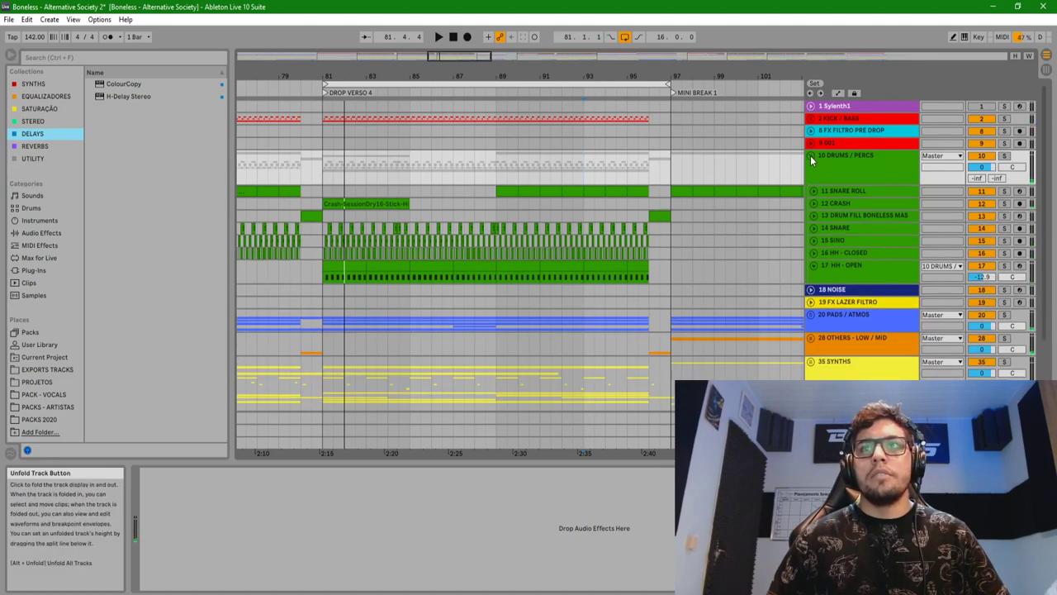
{"action": "left_click", "coordinate": [811, 157]}
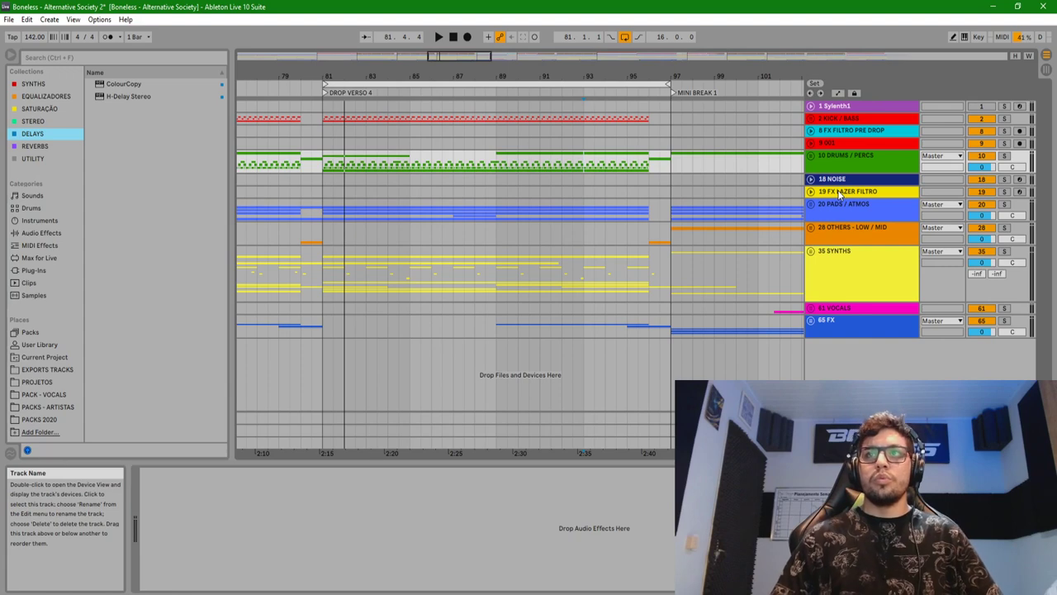
{"action": "left_click", "coordinate": [839, 191]}
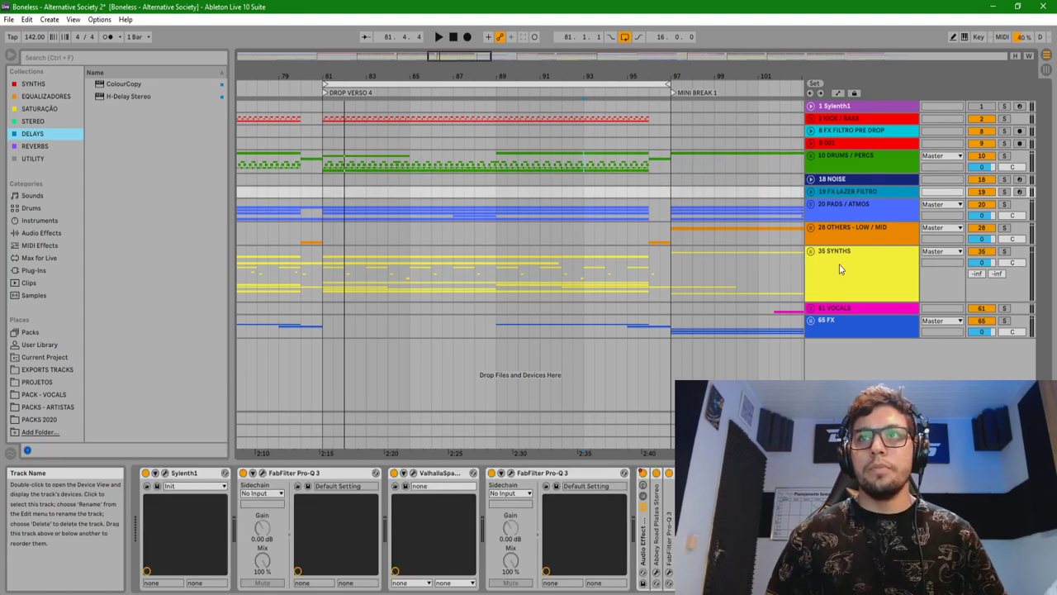
{"action": "left_click", "coordinate": [840, 268]}
{"action": "left_click", "coordinate": [812, 205]}
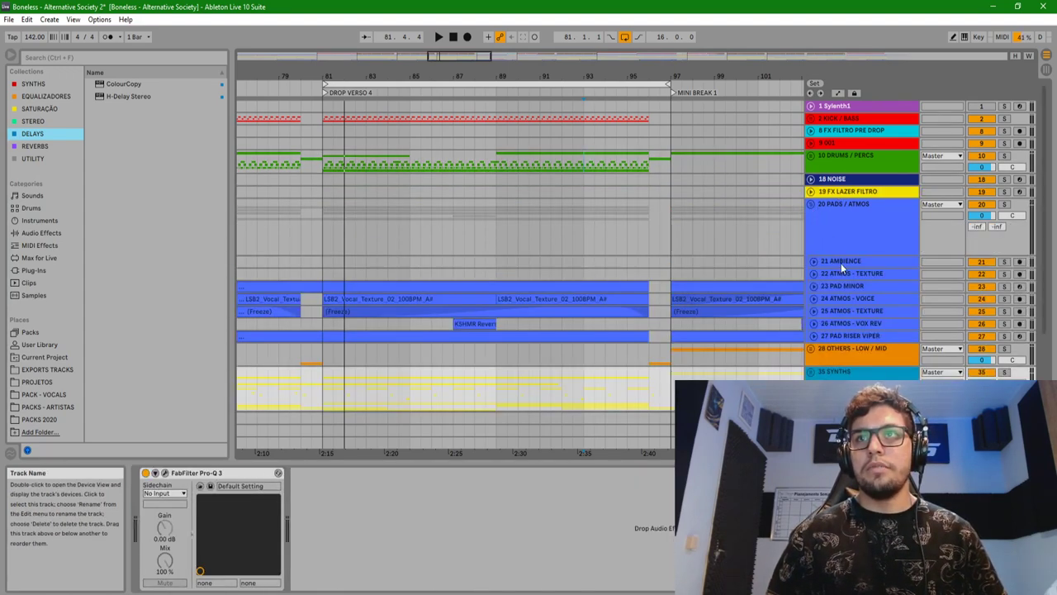
{"action": "left_click", "coordinate": [843, 284]}
{"action": "left_click", "coordinate": [814, 286]}
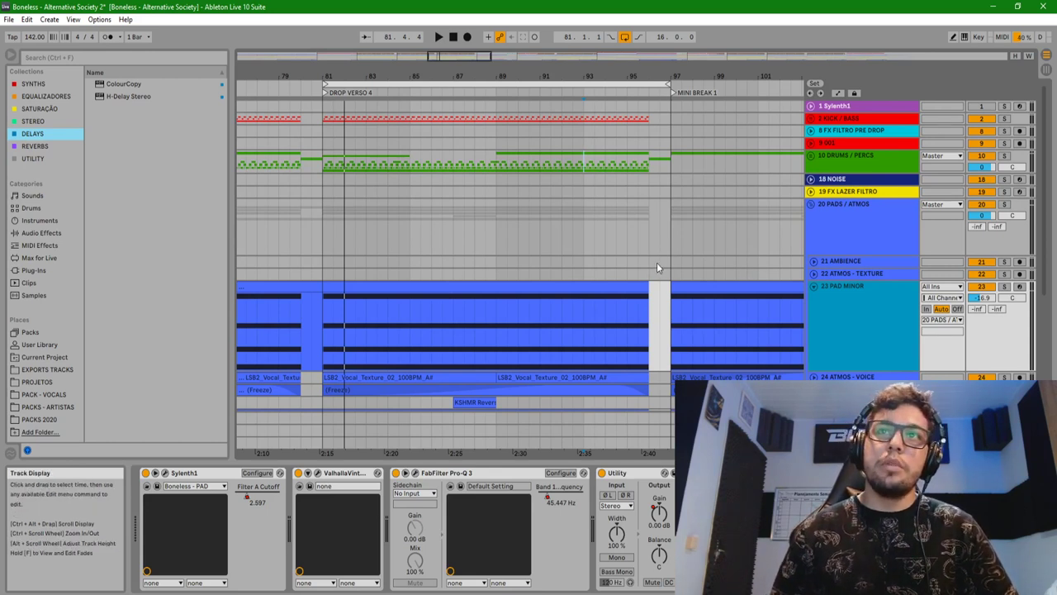
- Open the PAD MINOR MIDI clip at bar 81 to examine its held notes, and return to the track's devices
{"action": "left_click_drag", "start_coordinate": [668, 265], "coordinate": [361, 294]}
{"action": "double_click", "coordinate": [361, 288]}
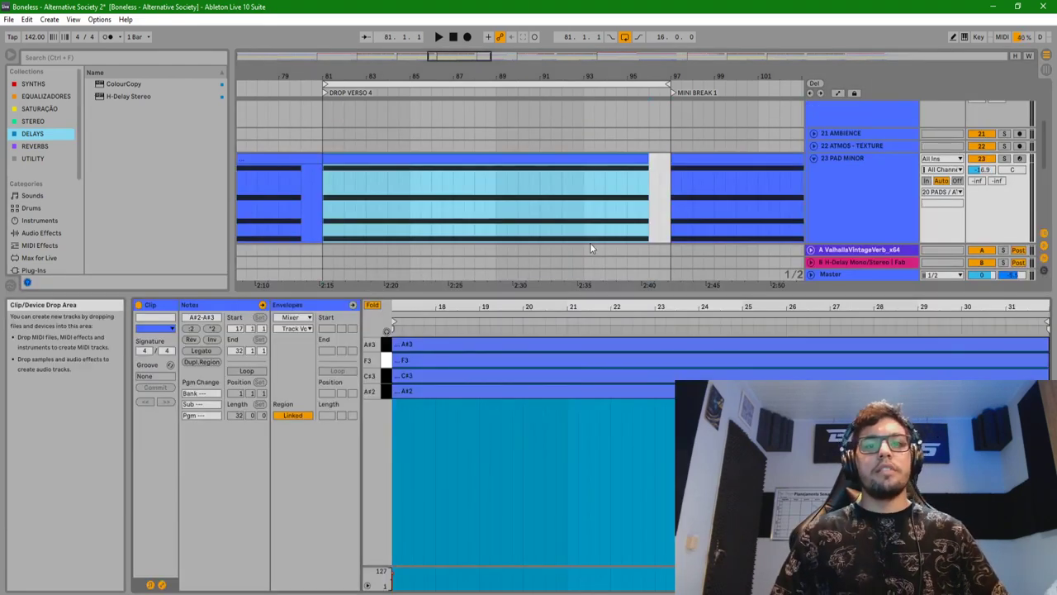
{"action": "left_click", "coordinate": [870, 170]}
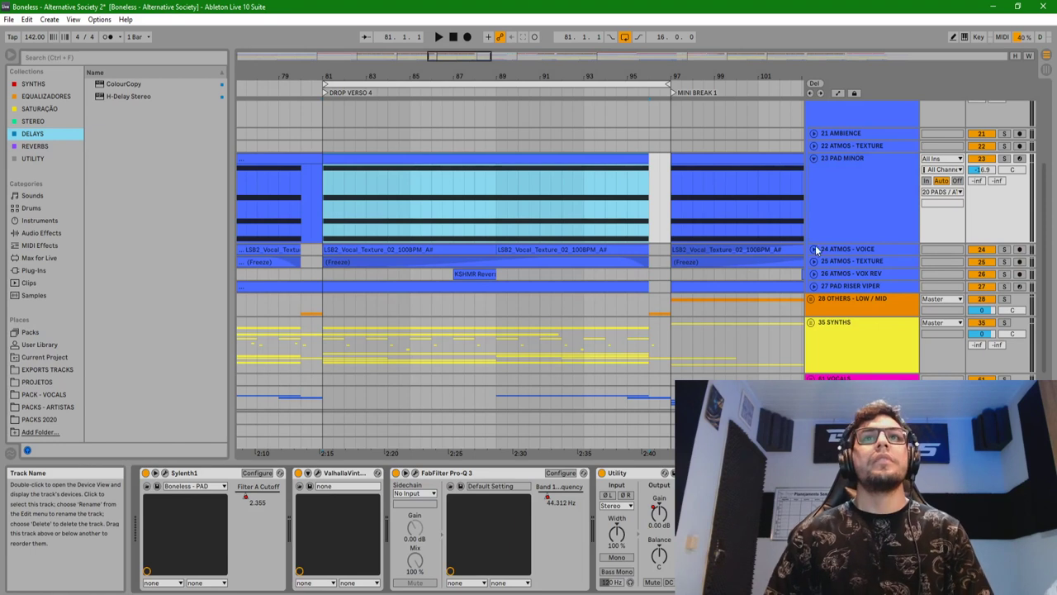
- Solo the PAD MINOR track and start playback of its clip from bar 81
{"action": "left_click_drag", "start_coordinate": [668, 167], "coordinate": [334, 179]}
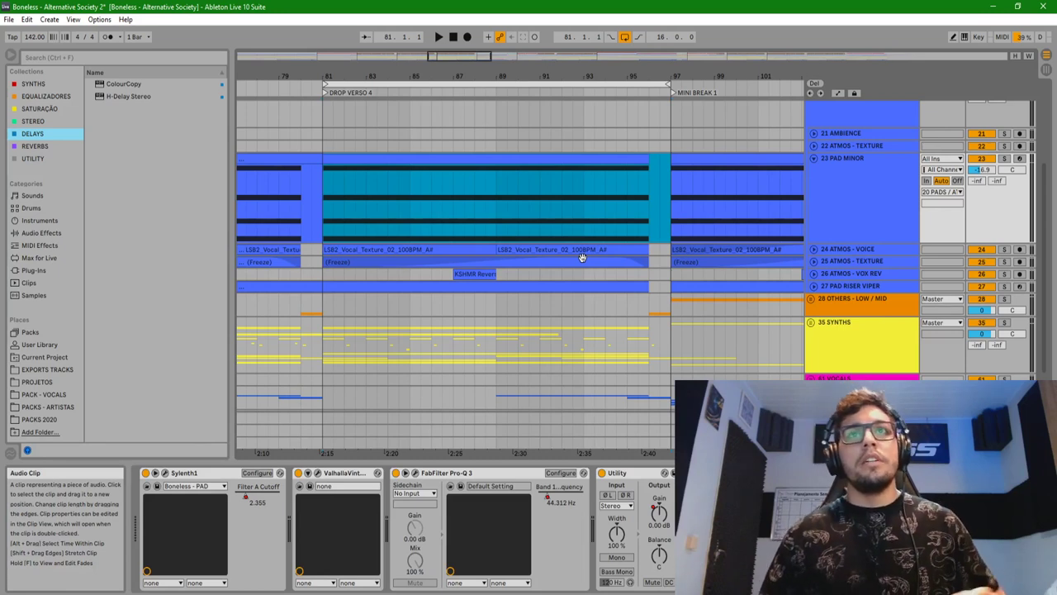
{"action": "left_click", "coordinate": [848, 184]}
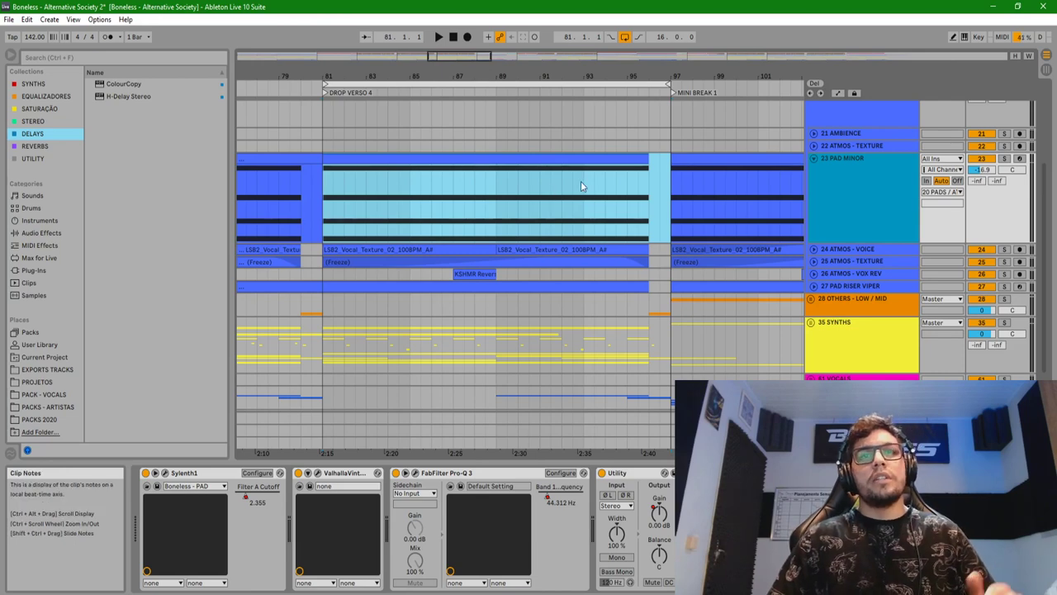
{"action": "scroll", "coordinate": [594, 171], "scroll_direction": "up", "scroll_amount": 4}
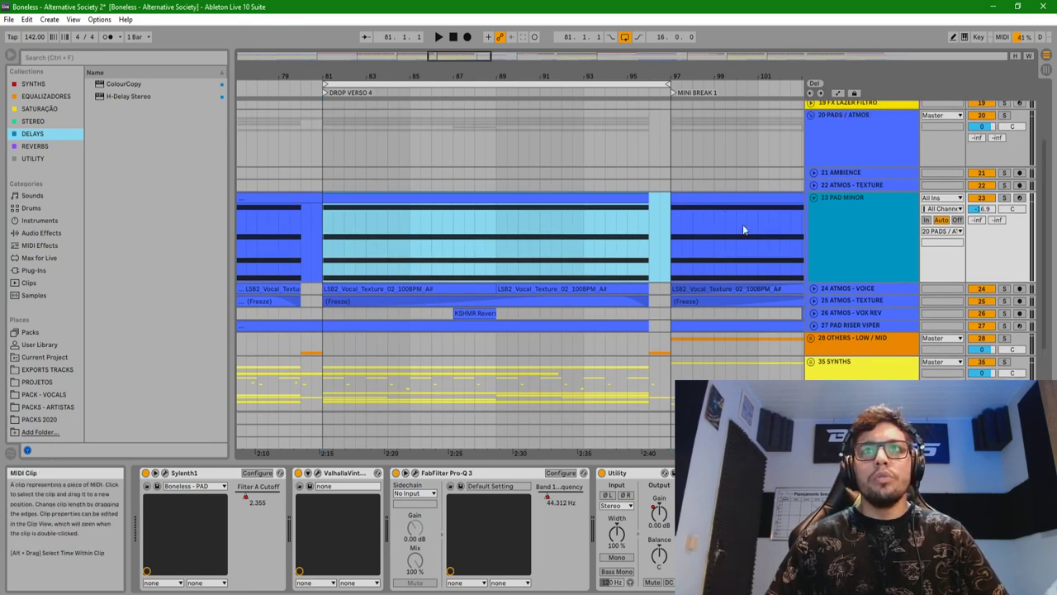
{"action": "scroll", "coordinate": [487, 248], "scroll_direction": "down", "scroll_amount": 1}
{"action": "scroll", "coordinate": [495, 331], "scroll_direction": "down", "scroll_amount": 3}
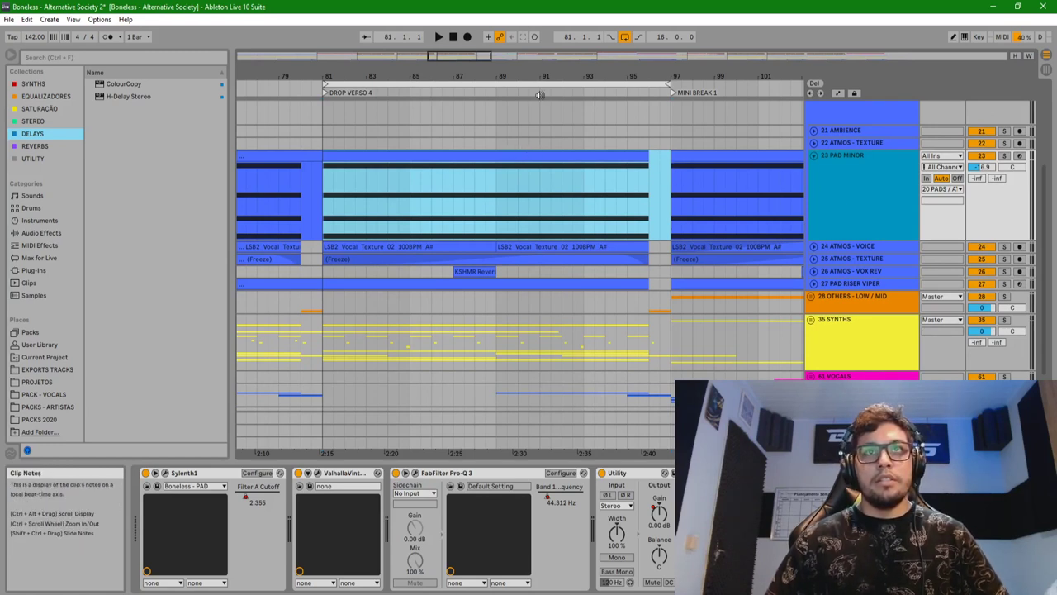
{"action": "scroll", "coordinate": [528, 154], "scroll_direction": "down", "scroll_amount": 2}
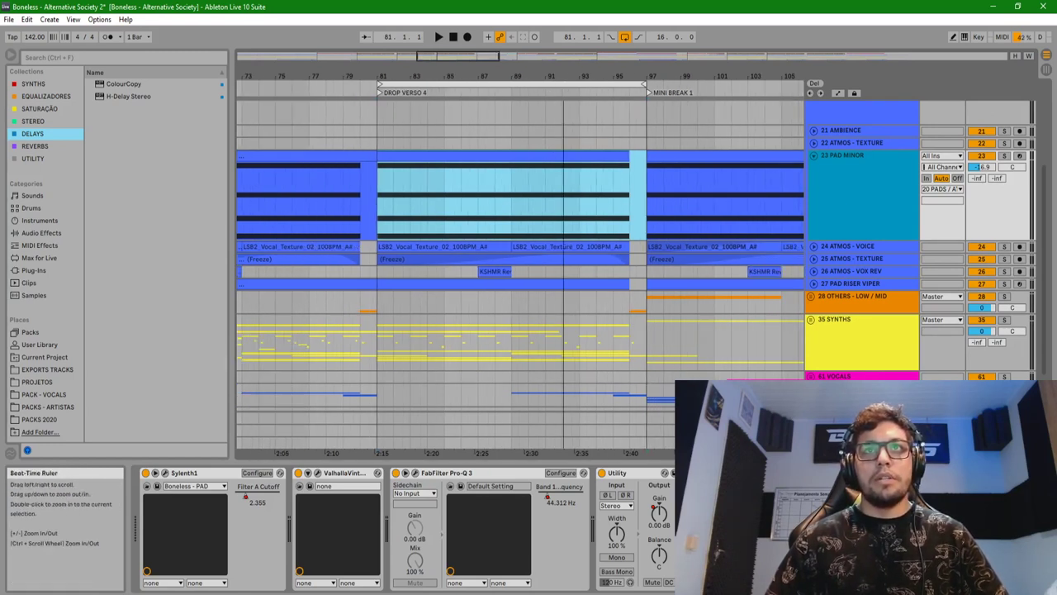
{"action": "left_click", "coordinate": [1005, 156]}
{"action": "left_click", "coordinate": [508, 156]}
{"action": "key", "text": "space"}
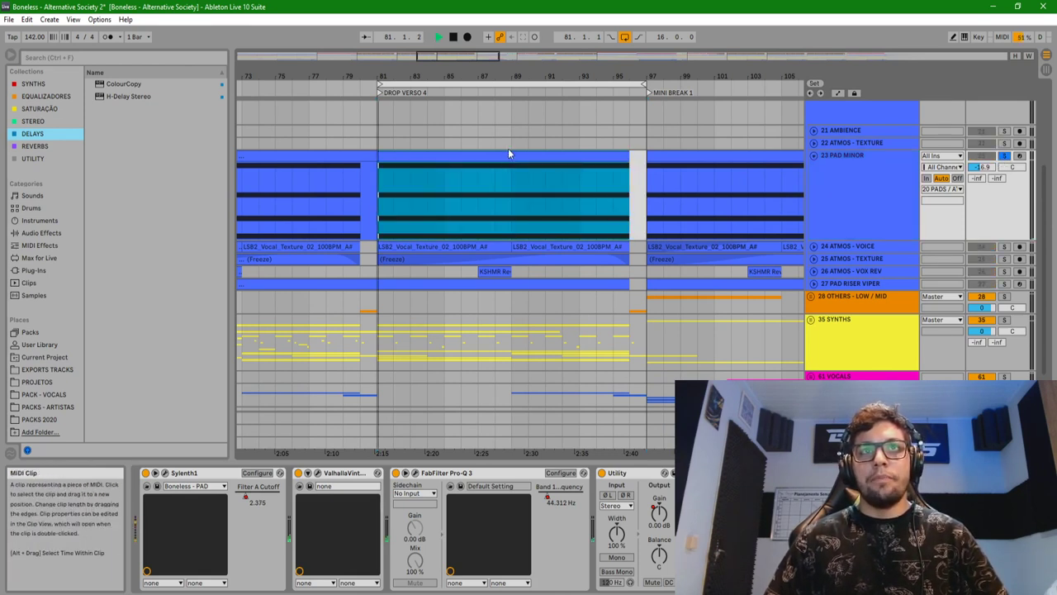
- Continue the soloed PAD MINOR playback from bar 89, then clear its solo and collapse the track
{"action": "left_click", "coordinate": [511, 93]}
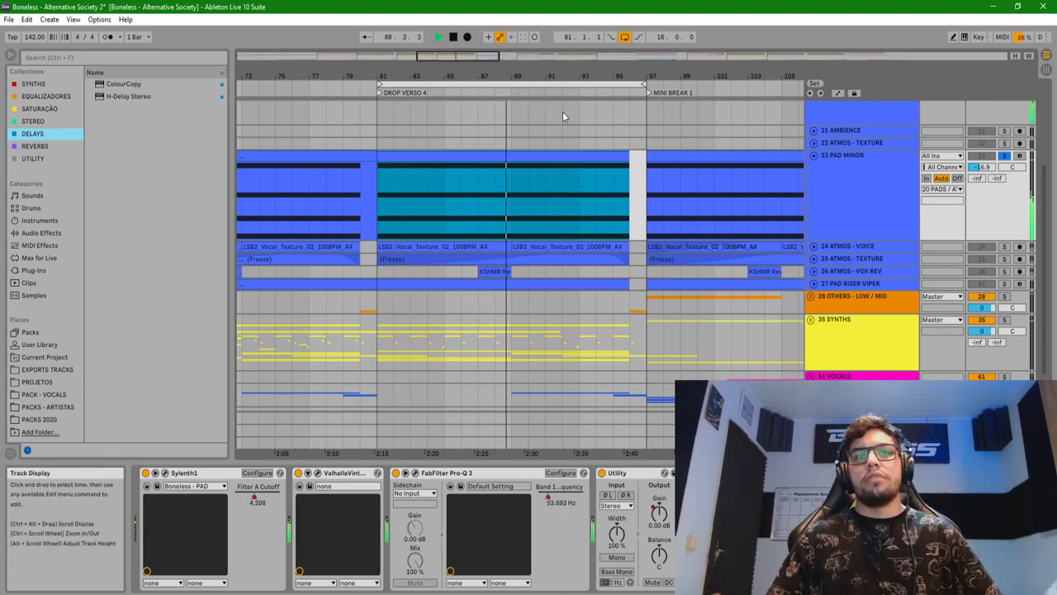
{"action": "left_click", "coordinate": [849, 175]}
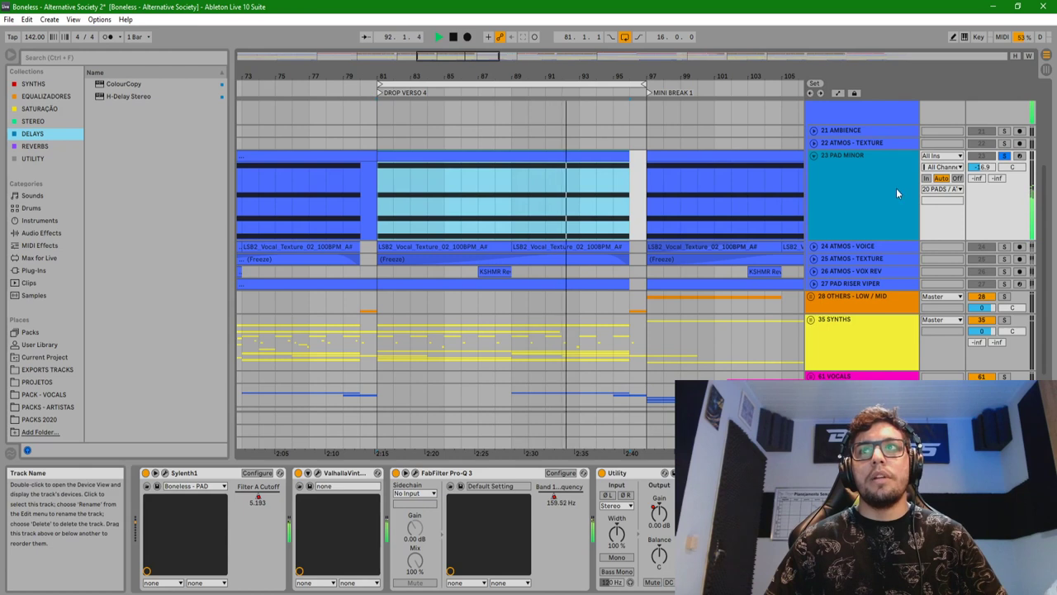
{"action": "left_click", "coordinate": [1005, 156]}
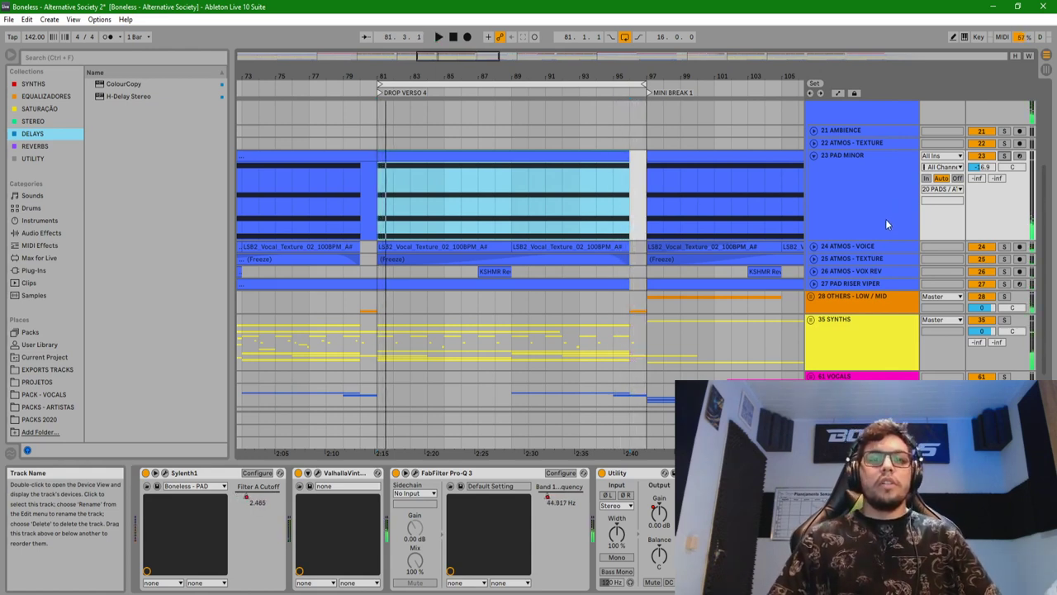
{"action": "left_click", "coordinate": [814, 157]}
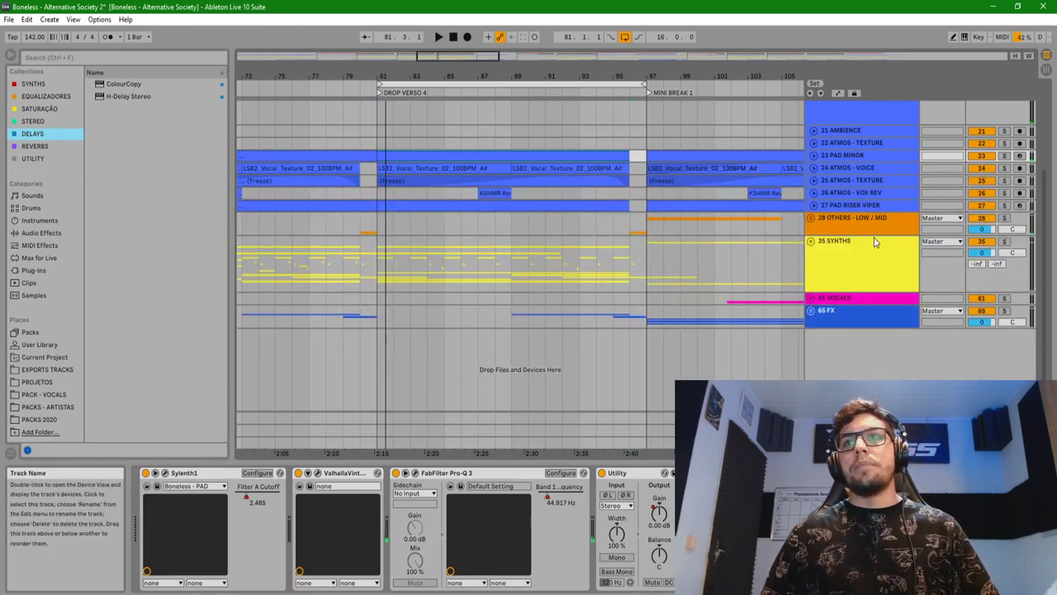
- Expand the FX group and unfold its FX - Noise Down Special and FX - RISER MINI tracks
{"action": "left_click", "coordinate": [809, 312]}
{"action": "scroll", "coordinate": [726, 303], "scroll_direction": "down", "scroll_amount": 3}
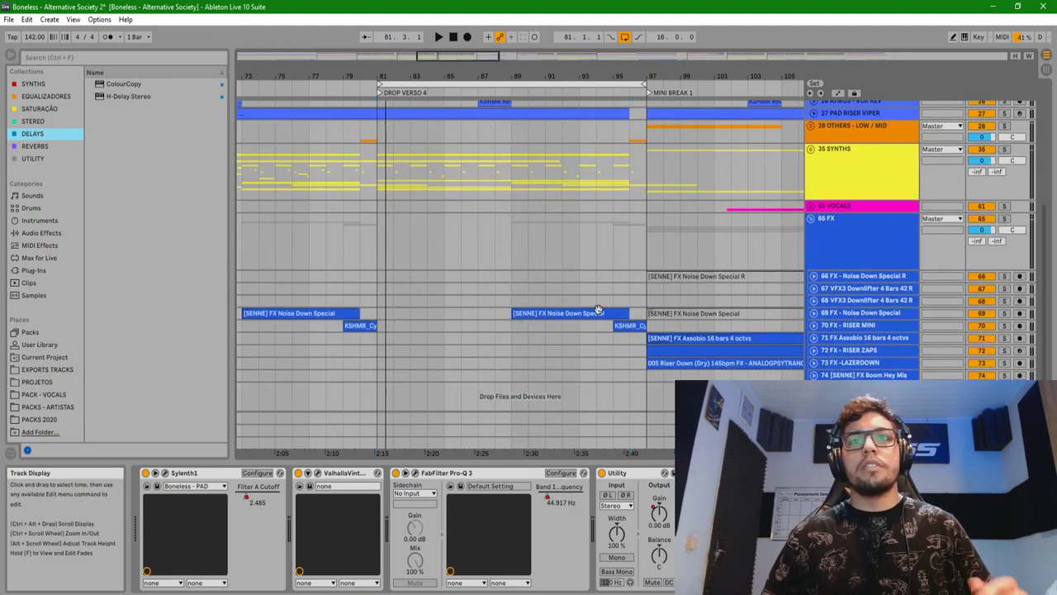
{"action": "left_click", "coordinate": [836, 314]}
{"action": "left_click", "coordinate": [814, 313]}
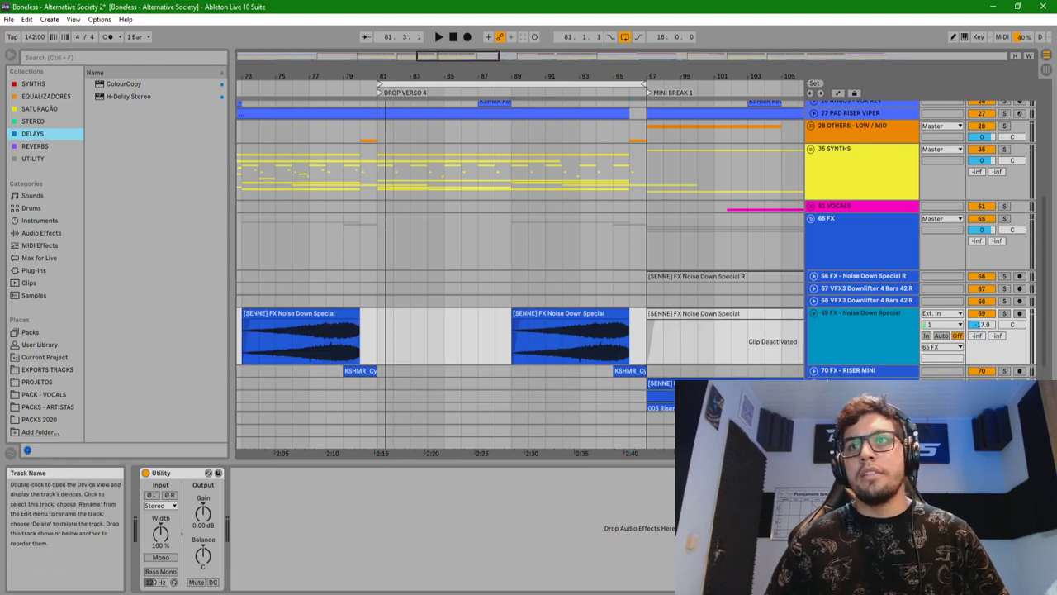
{"action": "left_click", "coordinate": [815, 370]}
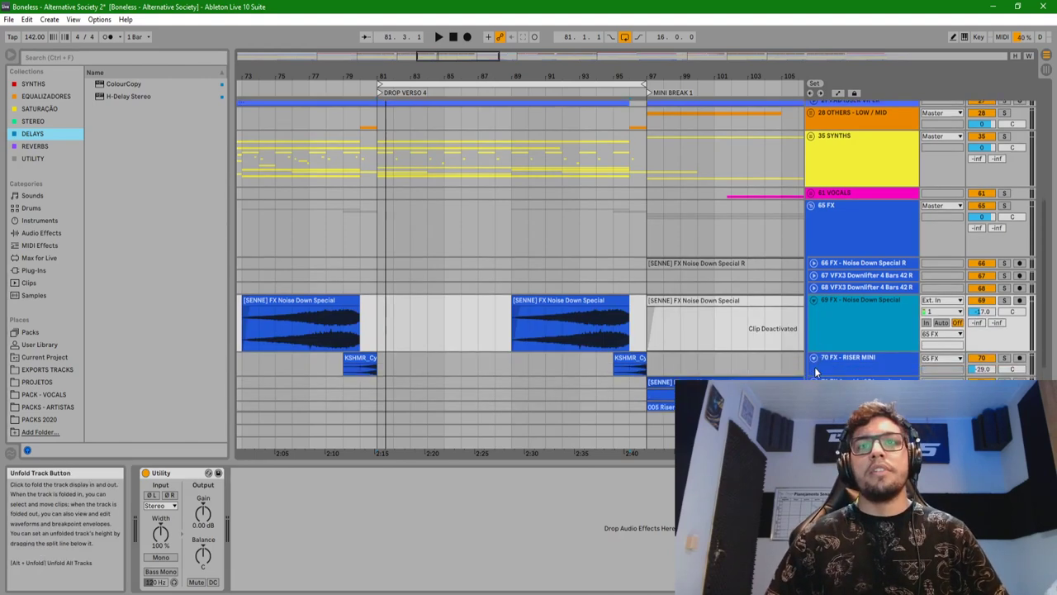
{"action": "scroll", "coordinate": [772, 339], "scroll_direction": "down", "scroll_amount": 1}
- Expand the OTHERS - LOW / MID group and unfold its KB FILTRO INTRO and FX - SUB TRANSITION tracks
{"action": "scroll", "coordinate": [765, 334], "scroll_direction": "up", "scroll_amount": 3}
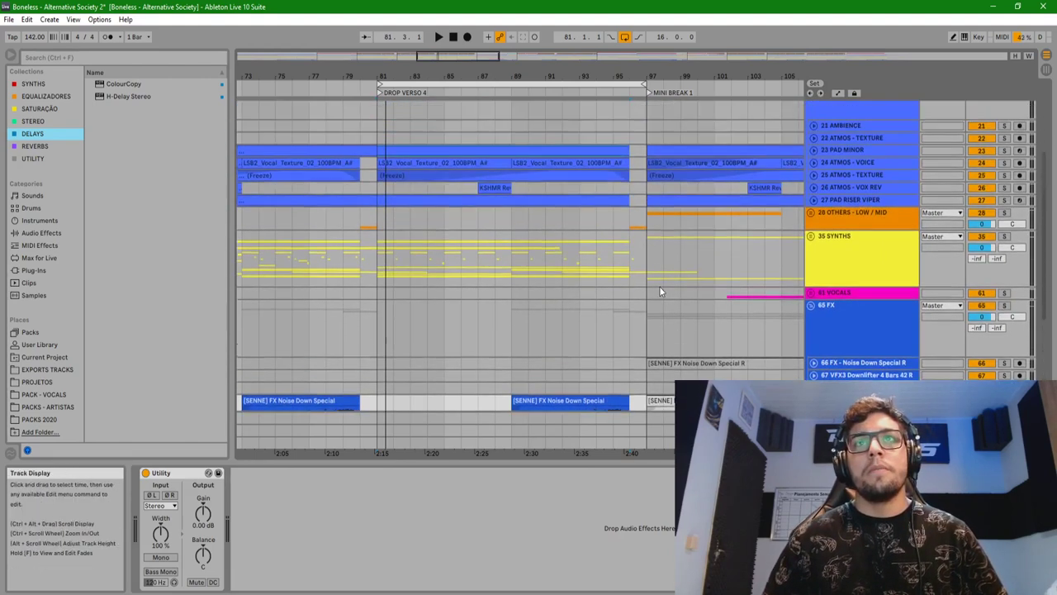
{"action": "left_click", "coordinate": [811, 214]}
{"action": "scroll", "coordinate": [732, 260], "scroll_direction": "down", "scroll_amount": 2}
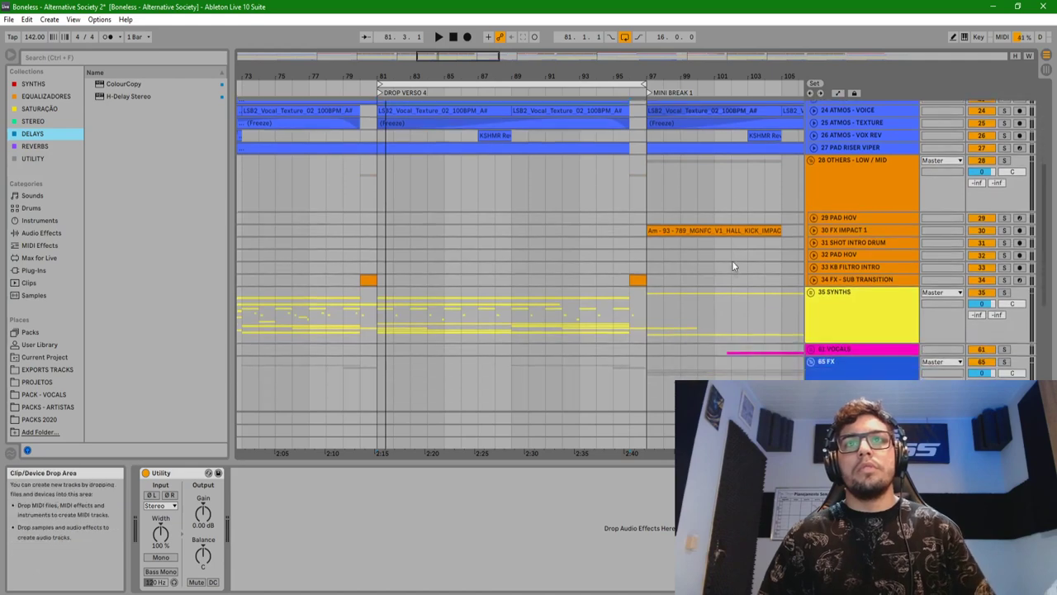
{"action": "left_click", "coordinate": [816, 267]}
{"action": "scroll", "coordinate": [789, 318], "scroll_direction": "down", "scroll_amount": 1}
{"action": "left_click", "coordinate": [811, 295]}
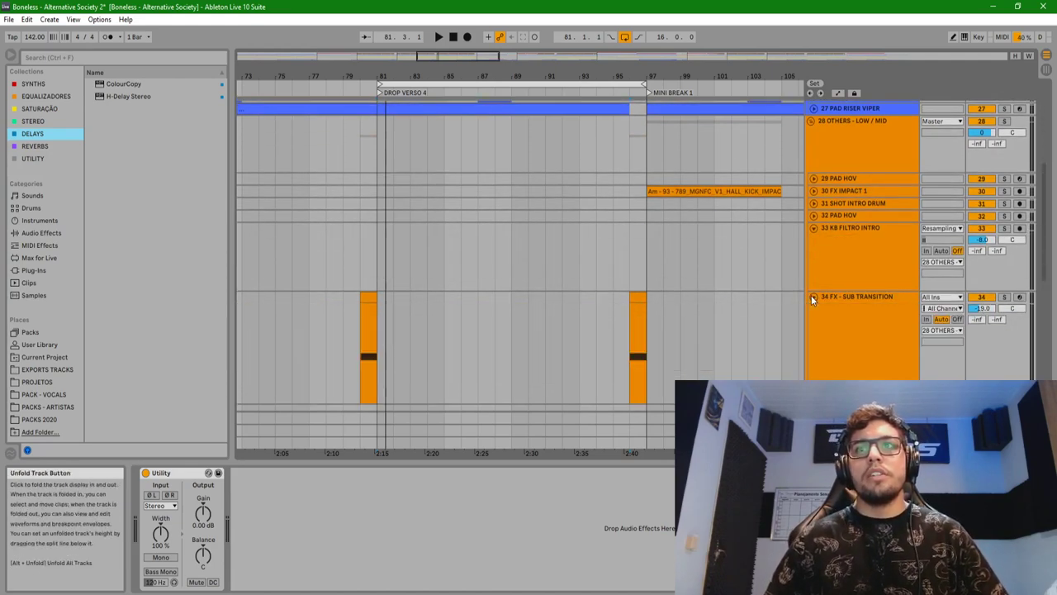
- Play the FX - Noise Down Special clip soloed from bar 89, and collapse its track
{"action": "scroll", "coordinate": [760, 299], "scroll_direction": "down", "scroll_amount": 3}
{"action": "scroll", "coordinate": [529, 275], "scroll_direction": "down", "scroll_amount": 5}
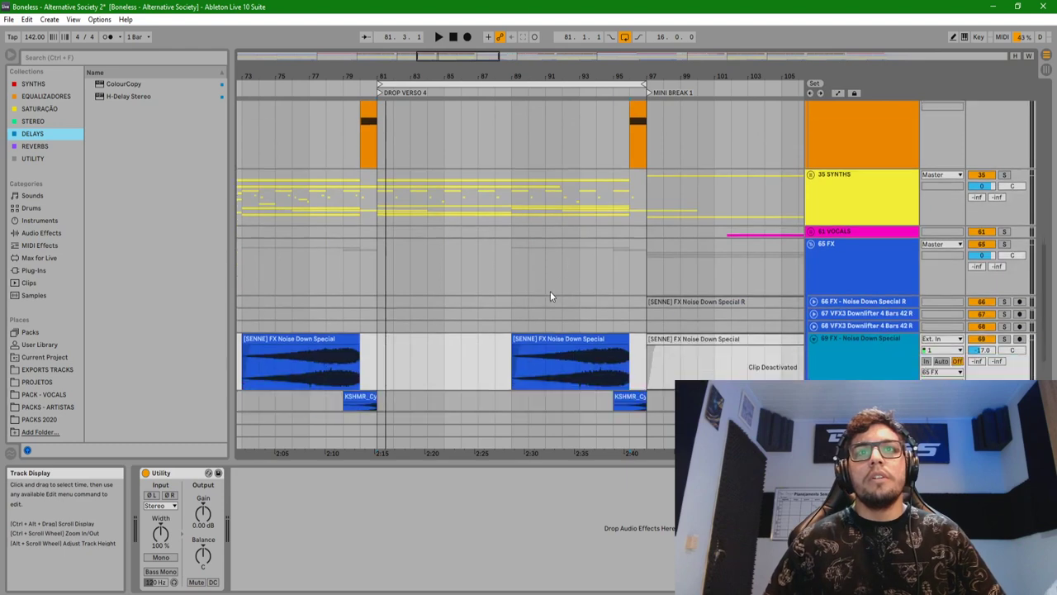
{"action": "scroll", "coordinate": [550, 295], "scroll_direction": "down", "scroll_amount": 2}
{"action": "left_click", "coordinate": [550, 295]}
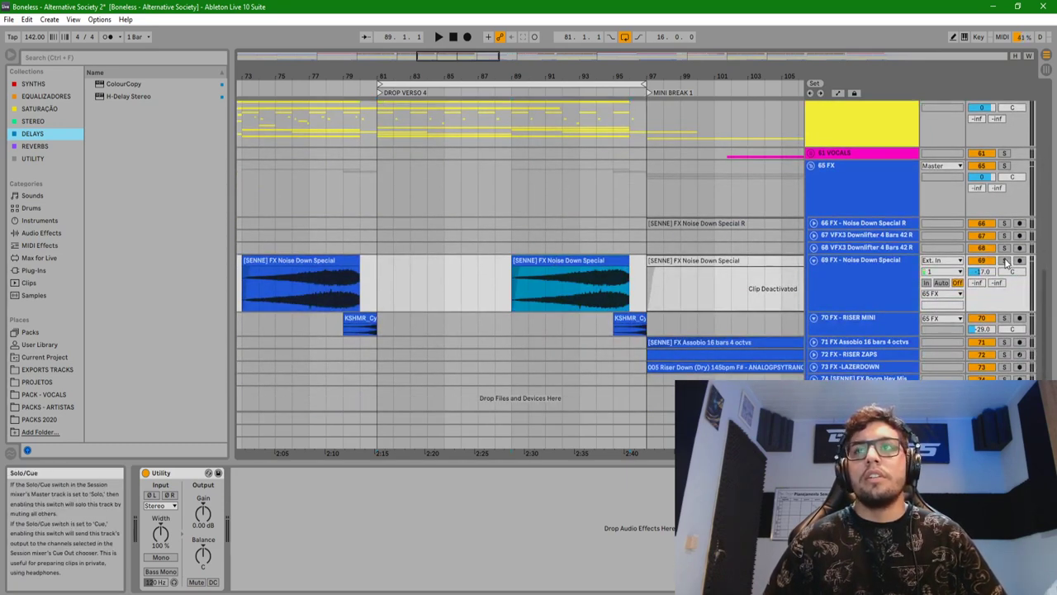
{"action": "left_click", "coordinate": [1005, 262]}
{"action": "key", "text": "space"}
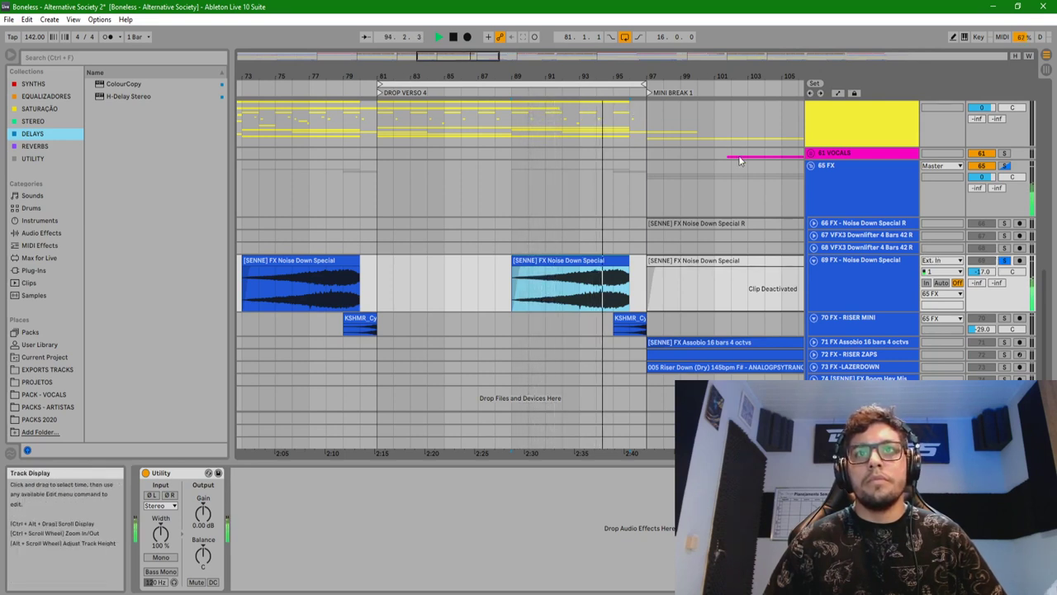
{"action": "key", "text": "space"}
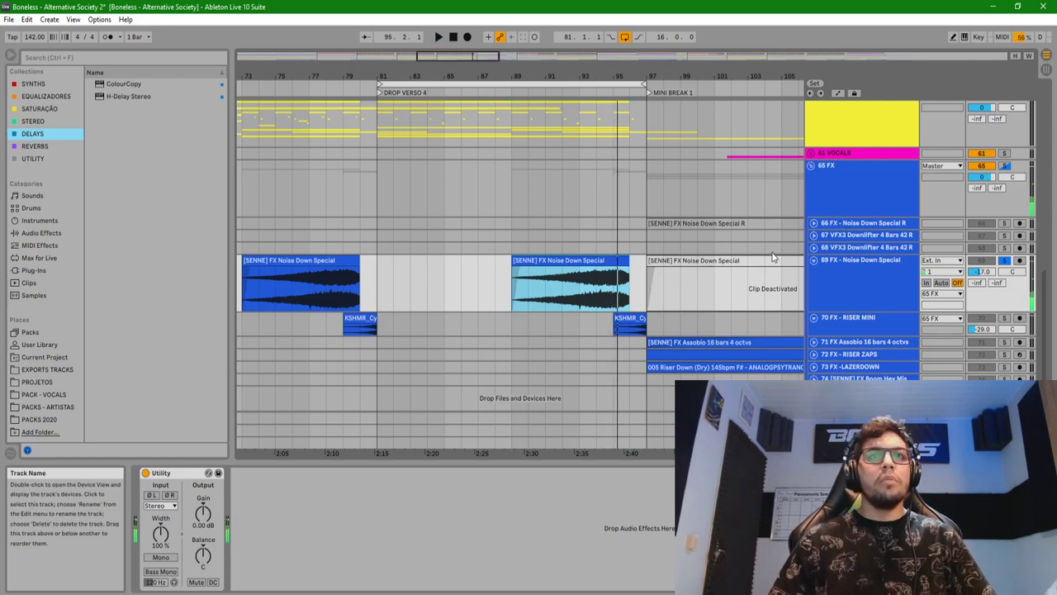
{"action": "left_click", "coordinate": [814, 261]}
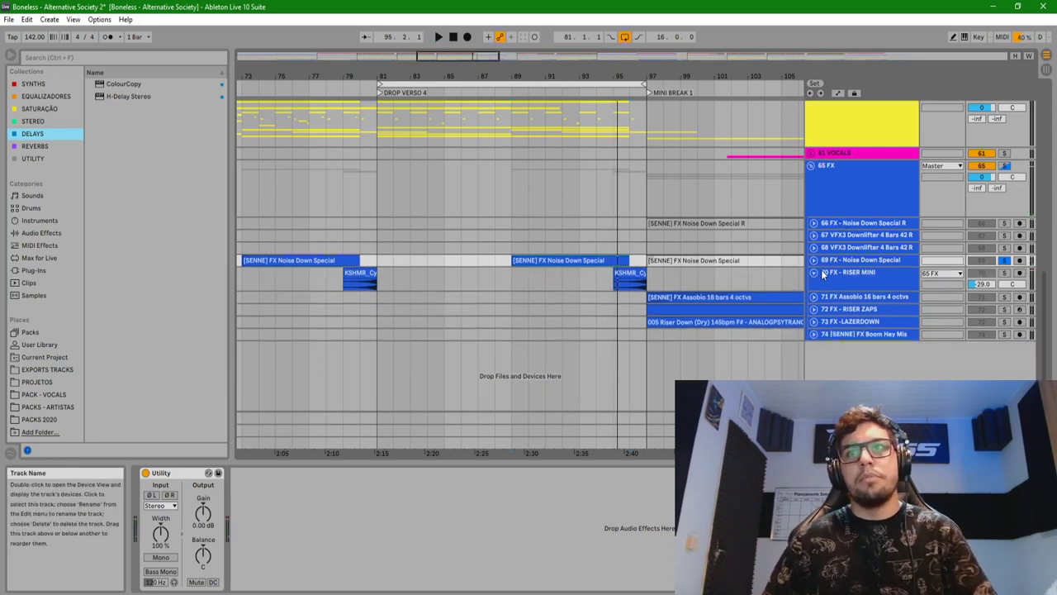
- Solo the unfolded FX - RISER MINI track and play its cymbal transition clip from bar 95
{"action": "left_click", "coordinate": [628, 274]}
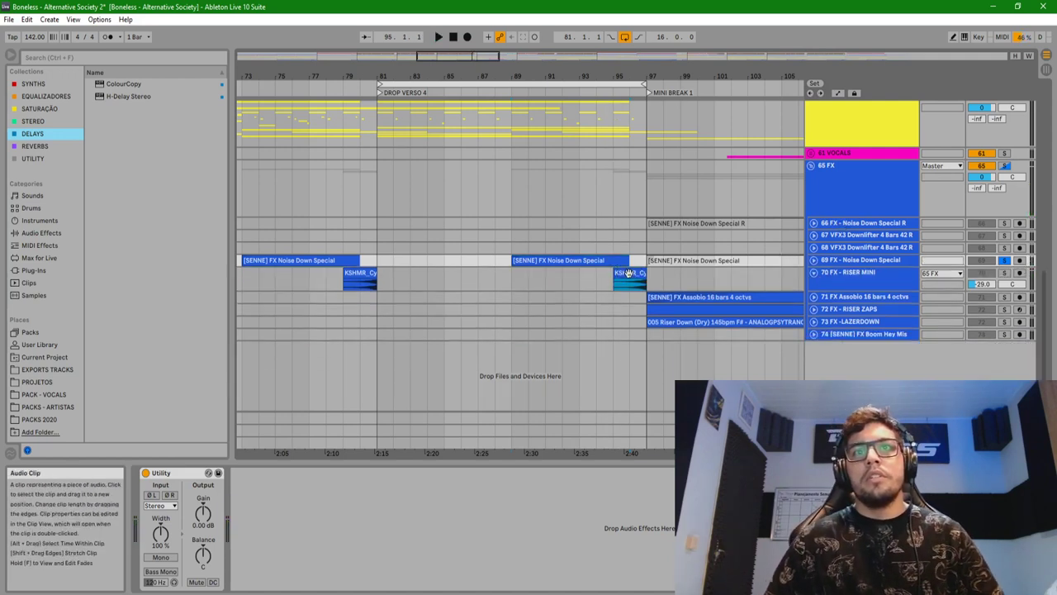
{"action": "left_click", "coordinate": [867, 282]}
{"action": "left_click_drag", "start_coordinate": [864, 292], "coordinate": [832, 323]}
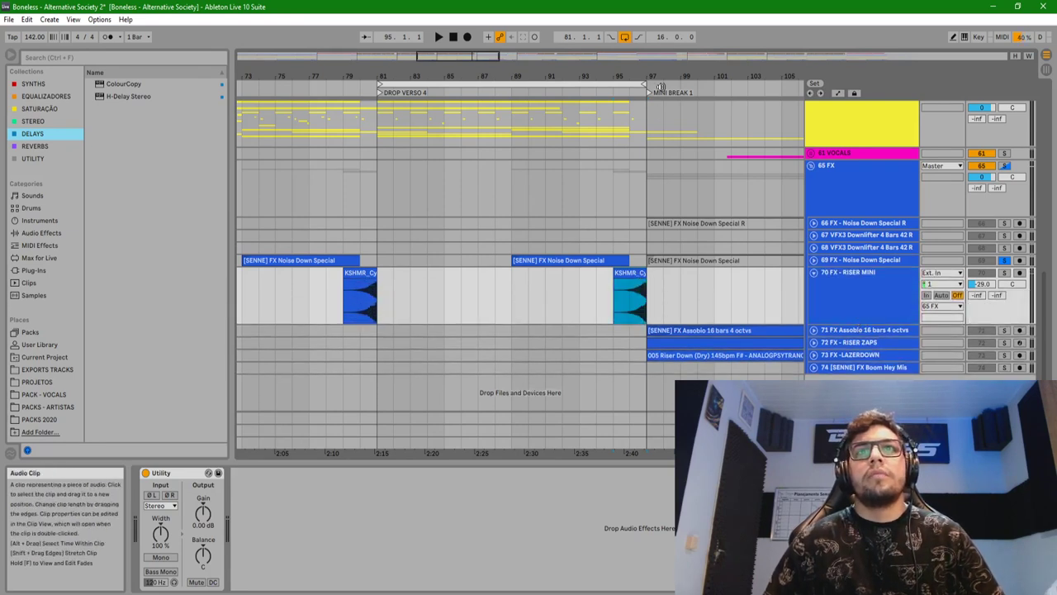
{"action": "left_click_drag", "start_coordinate": [648, 77], "coordinate": [569, 116]}
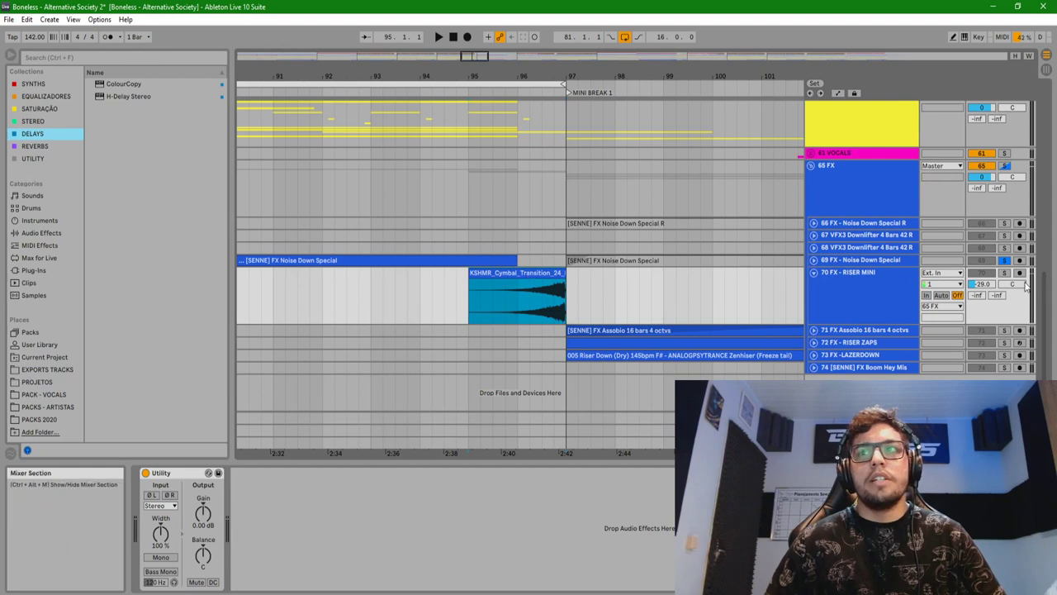
{"action": "left_click", "coordinate": [1005, 274]}
{"action": "key", "text": "space"}
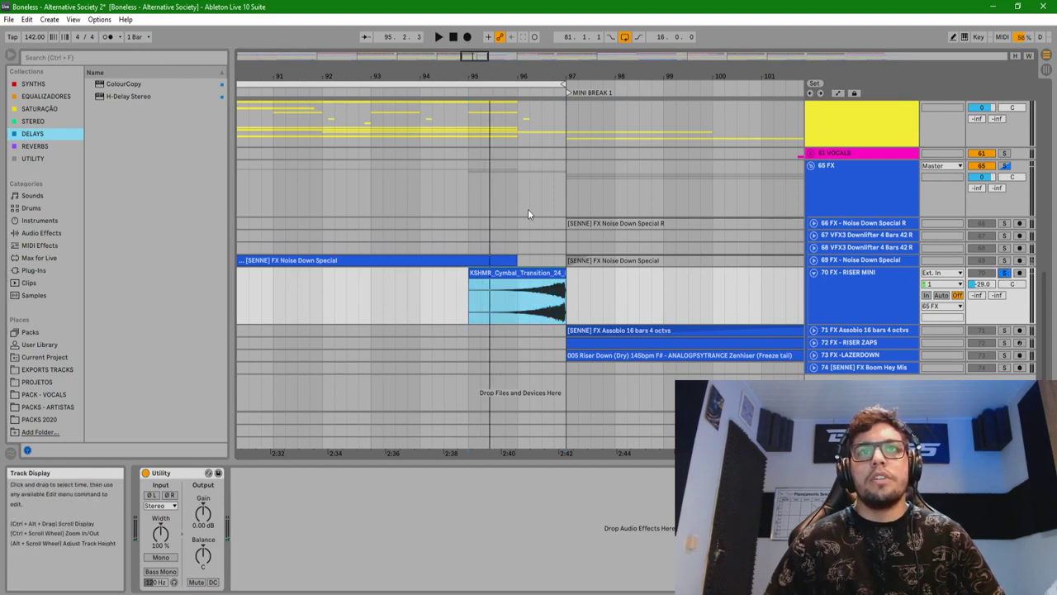
- Select bar 96 across the FX group and play the soloed riser through the end of DROP VERSO 4
{"action": "left_click_drag", "start_coordinate": [520, 210], "coordinate": [565, 202]}
{"action": "key", "text": "space"}
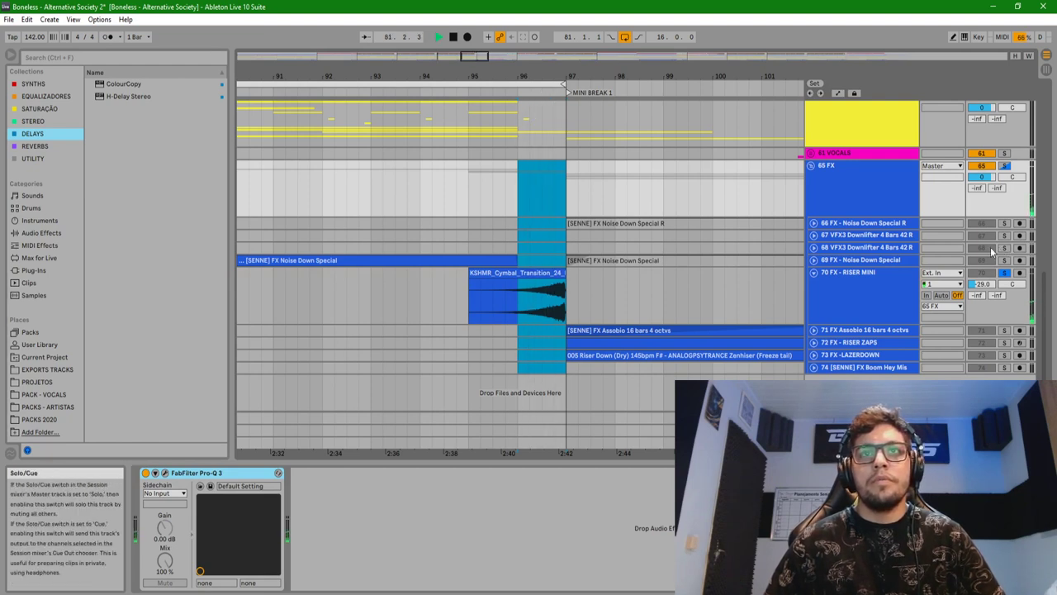
{"action": "key", "text": "space"}
{"action": "left_click_drag", "start_coordinate": [557, 78], "coordinate": [677, 79]}
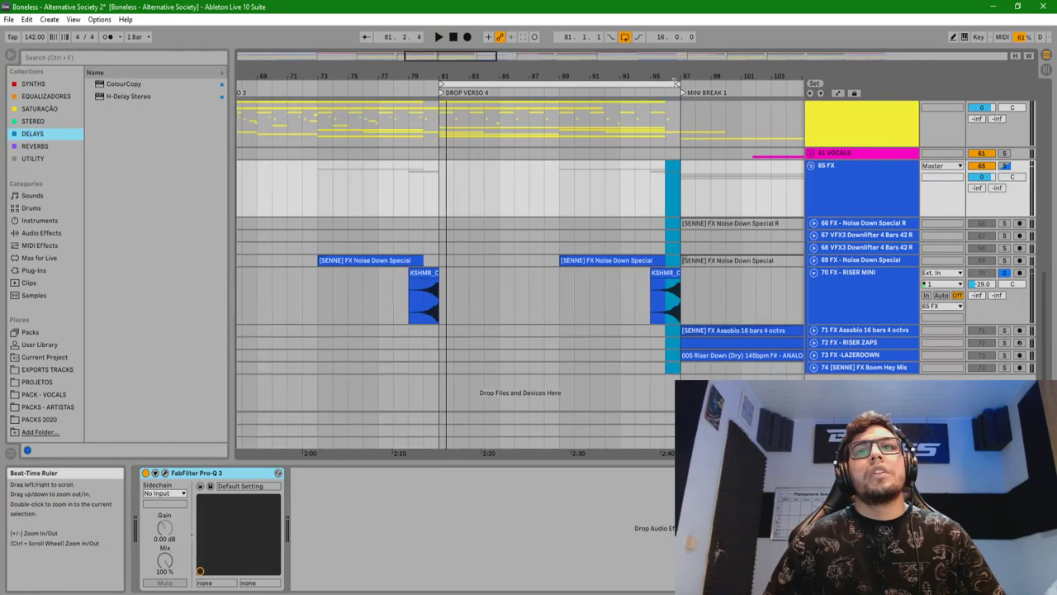
- Select the FX - SUB TRANSITION clip at bar 96, solo its track for playback, and clear the solo
{"action": "scroll", "coordinate": [753, 174], "scroll_direction": "up", "scroll_amount": 5}
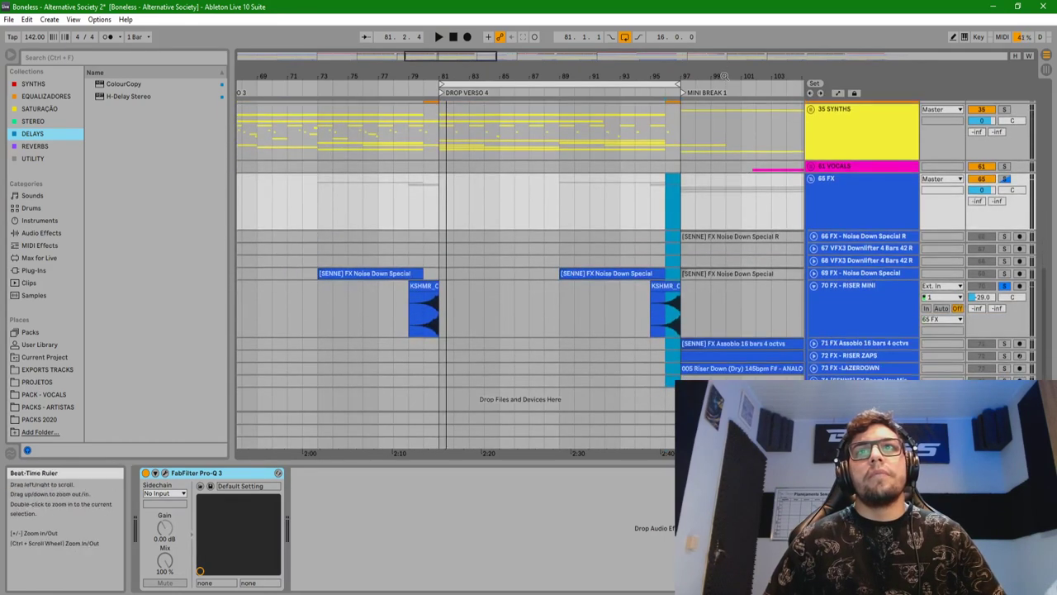
{"action": "scroll", "coordinate": [754, 174], "scroll_direction": "up", "scroll_amount": 2}
{"action": "left_click", "coordinate": [638, 216]}
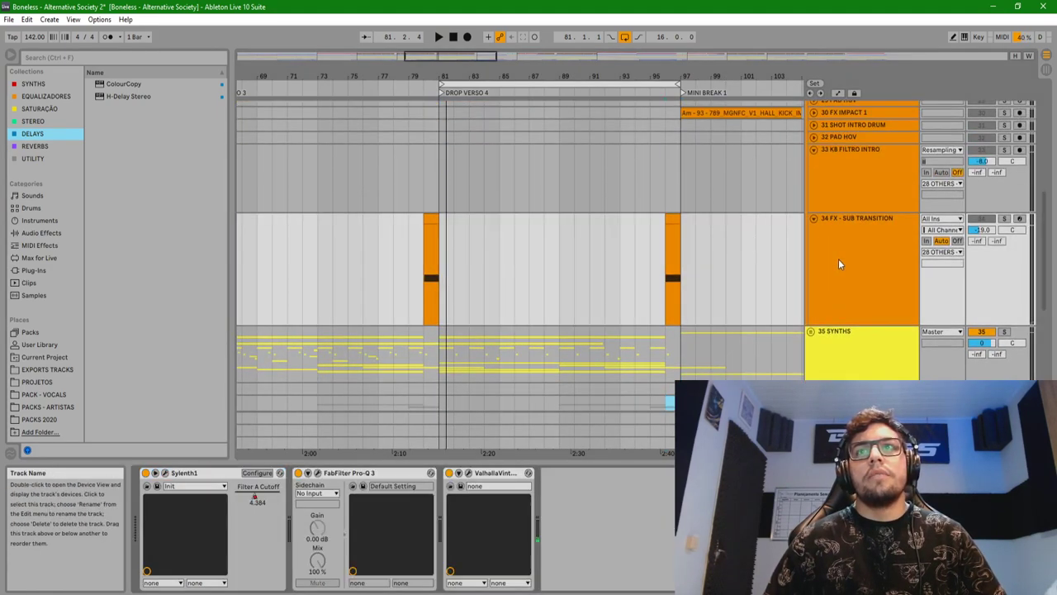
{"action": "left_click", "coordinate": [667, 217]}
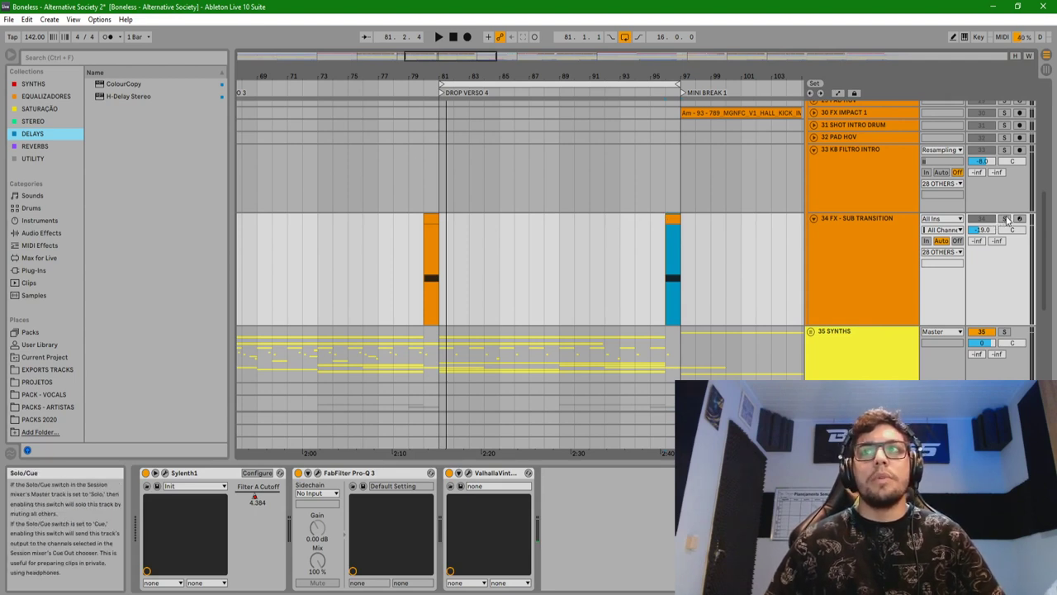
{"action": "left_click", "coordinate": [1005, 219]}
{"action": "key", "text": "space"}
{"action": "key", "text": "space"}
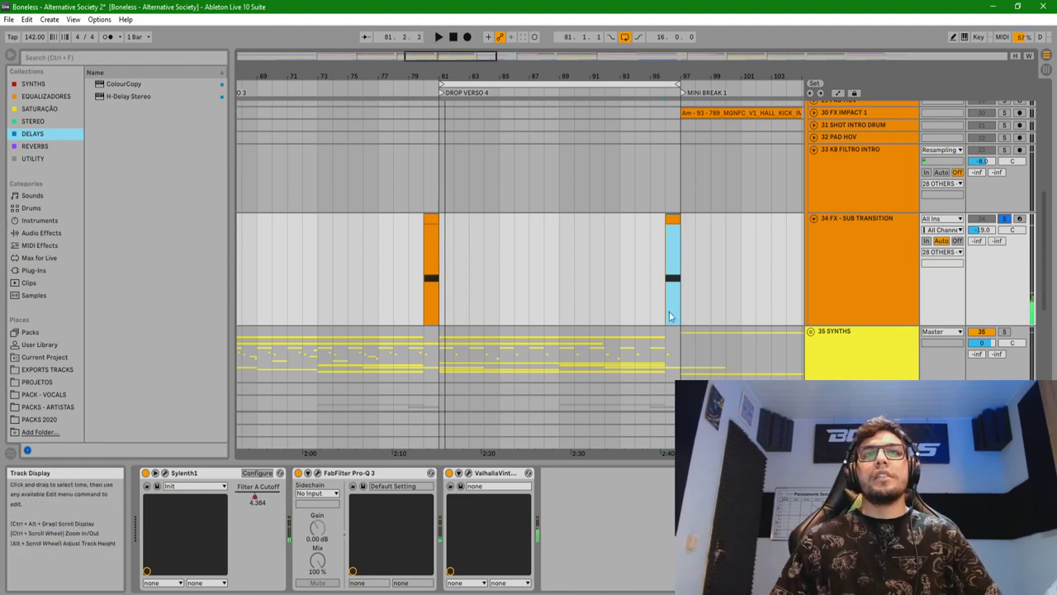
{"action": "left_click", "coordinate": [1006, 218]}
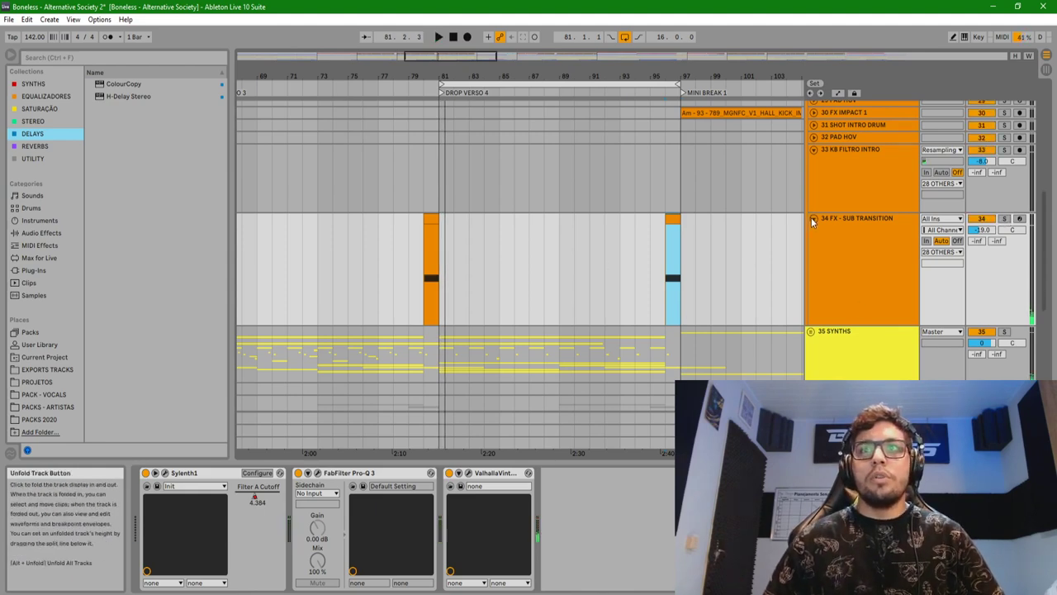
- Collapse the FX - SUB TRANSITION and KB FILTRO INTRO tracks, and bring up the PAD RISER VIPER track's devices from its bar 81 clip
{"action": "left_click", "coordinate": [814, 218]}
{"action": "left_click", "coordinate": [814, 152]}
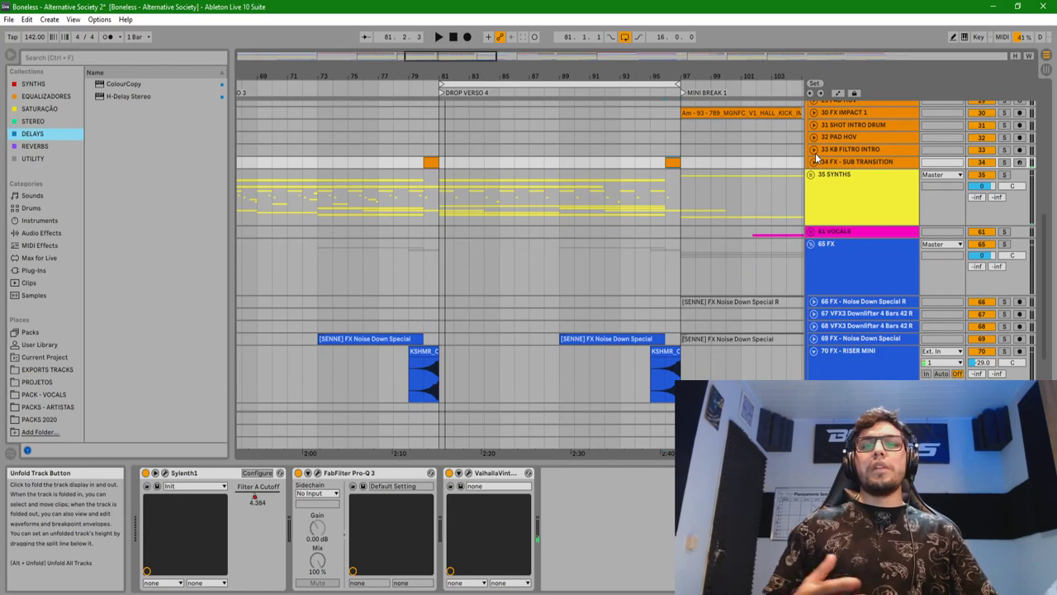
{"action": "scroll", "coordinate": [821, 206], "scroll_direction": "up", "scroll_amount": 3}
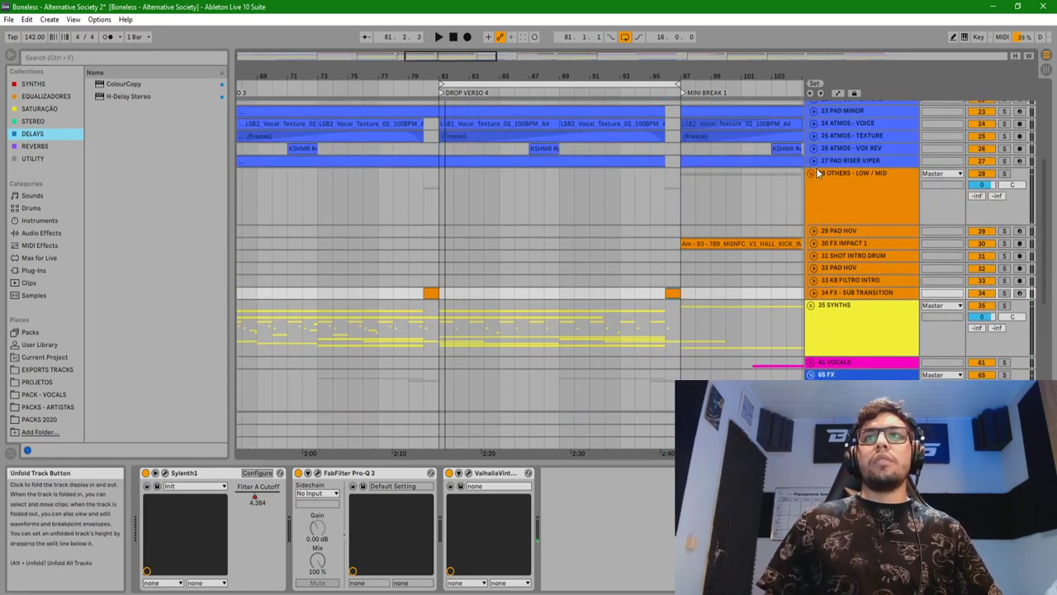
{"action": "scroll", "coordinate": [817, 177], "scroll_direction": "up", "scroll_amount": 2}
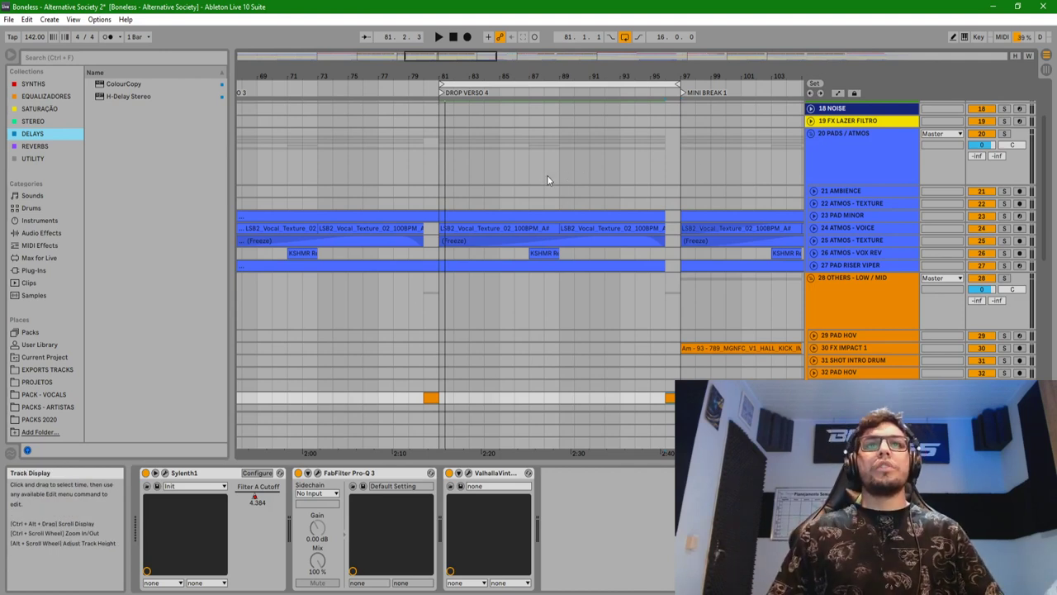
{"action": "left_click", "coordinate": [530, 265]}
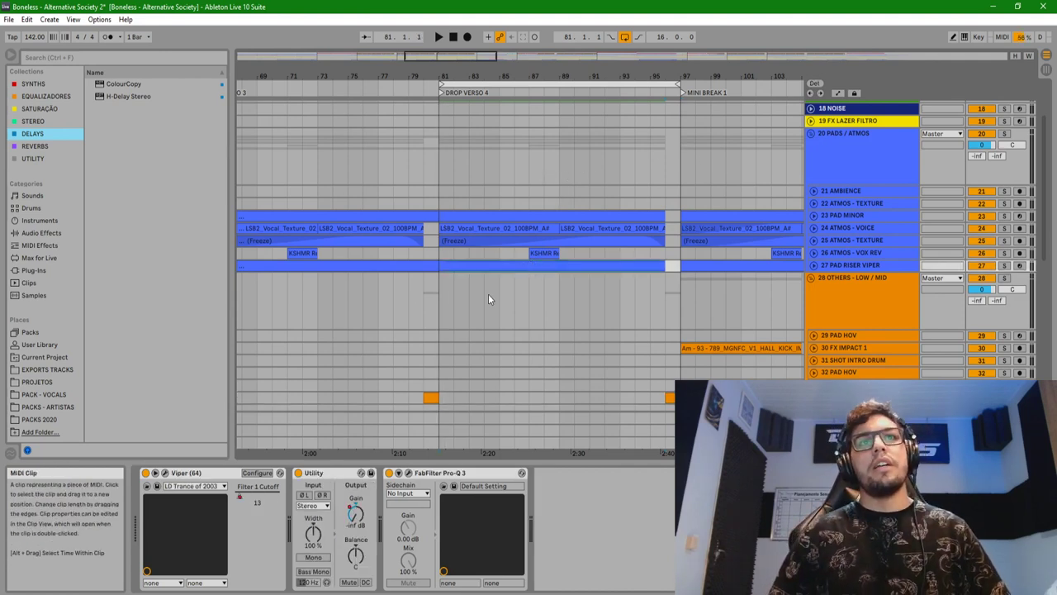
{"action": "left_click_drag", "start_coordinate": [461, 289], "coordinate": [550, 291]}
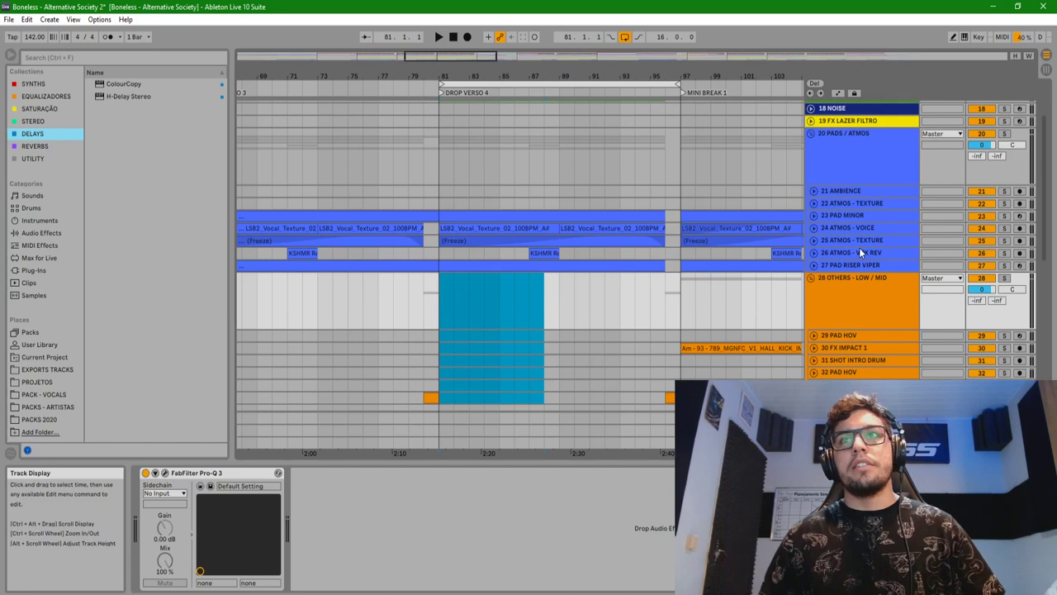
- Select the FX - Noise Down Special clip at bar 89 and unfold its track to show the waveform
{"action": "scroll", "coordinate": [793, 297], "scroll_direction": "down", "scroll_amount": 6}
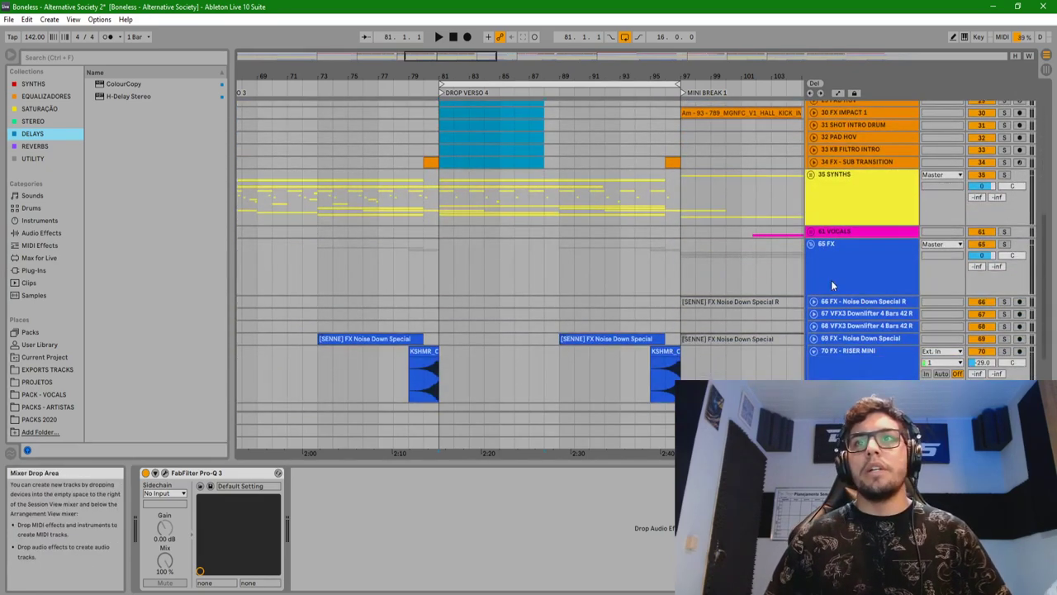
{"action": "scroll", "coordinate": [831, 285], "scroll_direction": "down", "scroll_amount": 2}
{"action": "left_click", "coordinate": [637, 270]}
{"action": "left_click", "coordinate": [813, 268]}
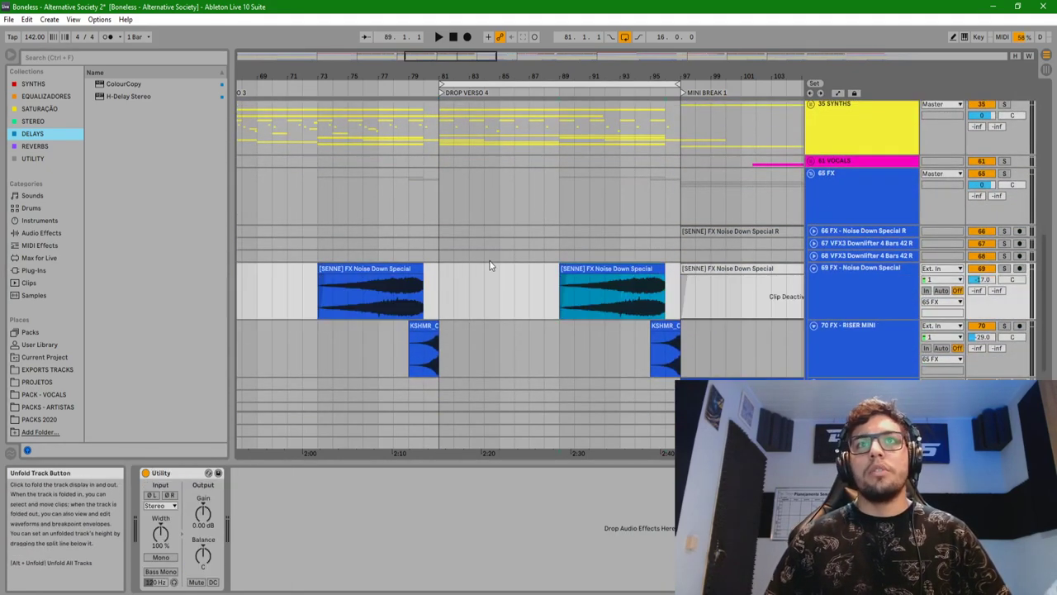
- Review the noise and riser clips leading into MINI BREAK 1 and the FX - SUB TRANSITION clip at bar 96
{"action": "left_click", "coordinate": [562, 228]}
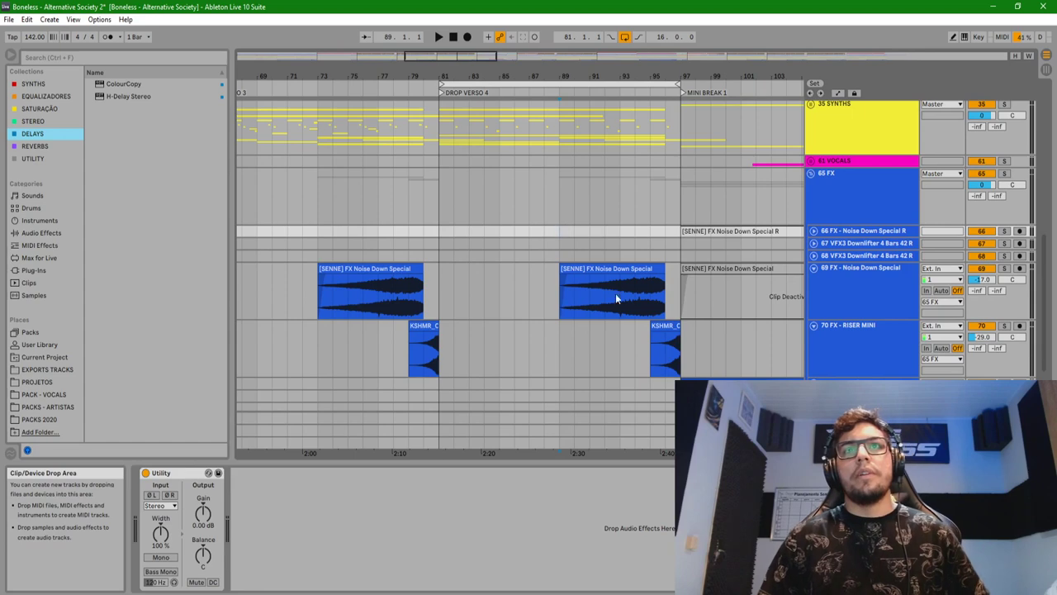
{"action": "left_click", "coordinate": [651, 354]}
{"action": "left_click_drag", "start_coordinate": [655, 196], "coordinate": [677, 189]}
{"action": "scroll", "coordinate": [681, 286], "scroll_direction": "down", "scroll_amount": 1}
{"action": "scroll", "coordinate": [675, 281], "scroll_direction": "up", "scroll_amount": 5}
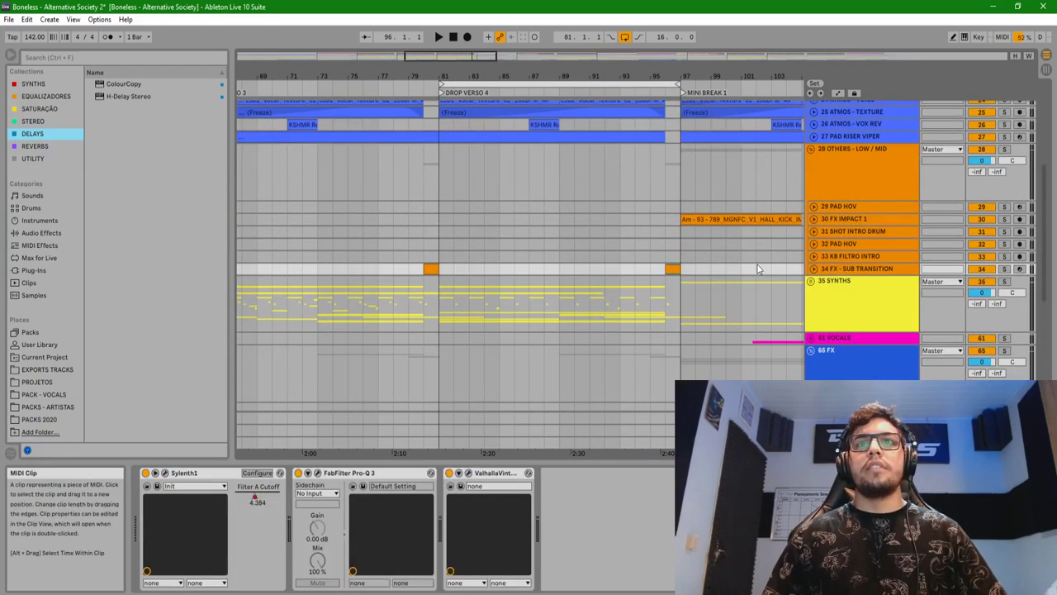
- Unfold the FX - SUB TRANSITION track, audition its bar 96 clip in solo, clear the solo, and fold the track
{"action": "left_click", "coordinate": [813, 268]}
{"action": "left_click", "coordinate": [1006, 269]}
{"action": "key", "text": "space"}
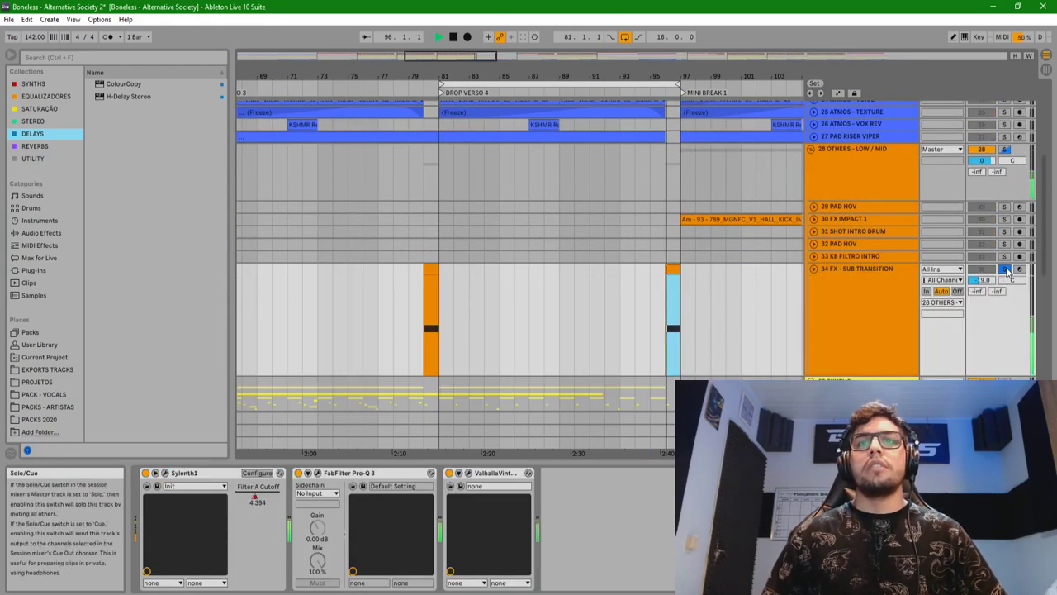
{"action": "key", "text": "space"}
{"action": "left_click", "coordinate": [1006, 269]}
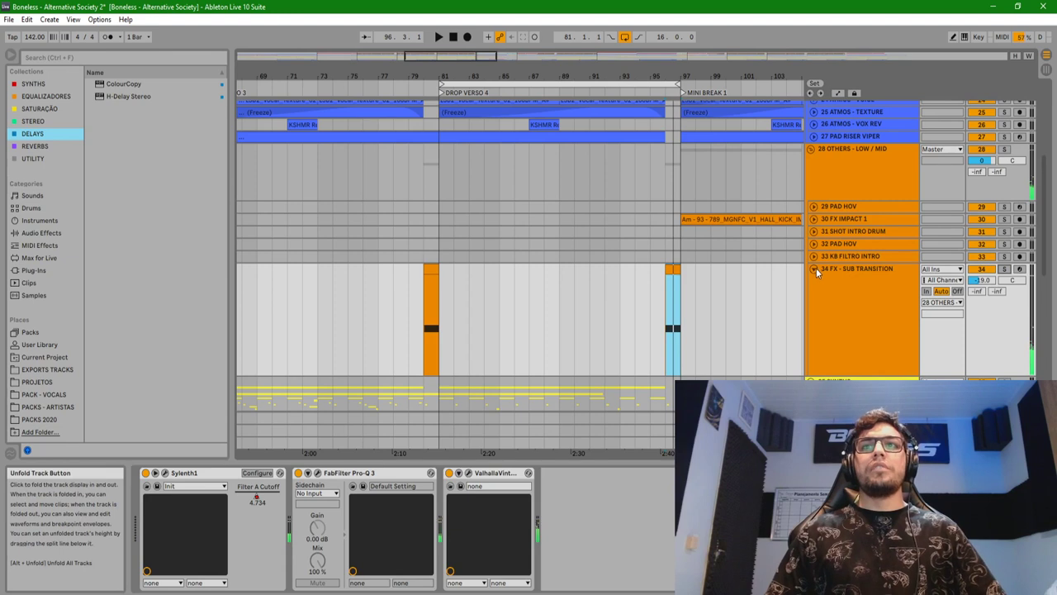
{"action": "left_click", "coordinate": [814, 270]}
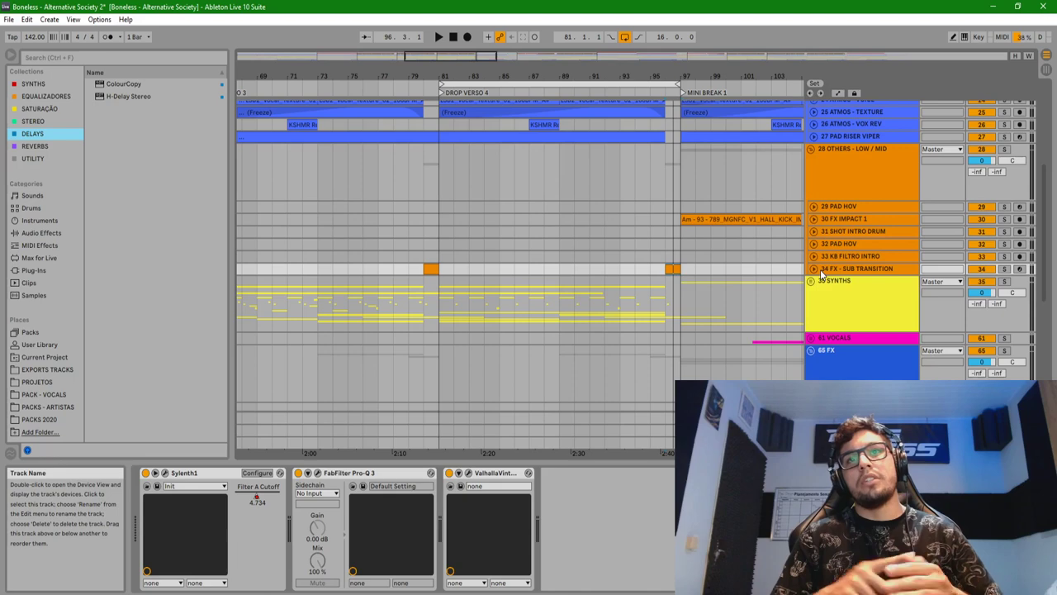
- Highlight bars 81 to 97 of DROP VERSO 4 across the tracks from DRUMS / PERCS to NOISE
{"action": "scroll", "coordinate": [806, 190], "scroll_direction": "up", "scroll_amount": 4}
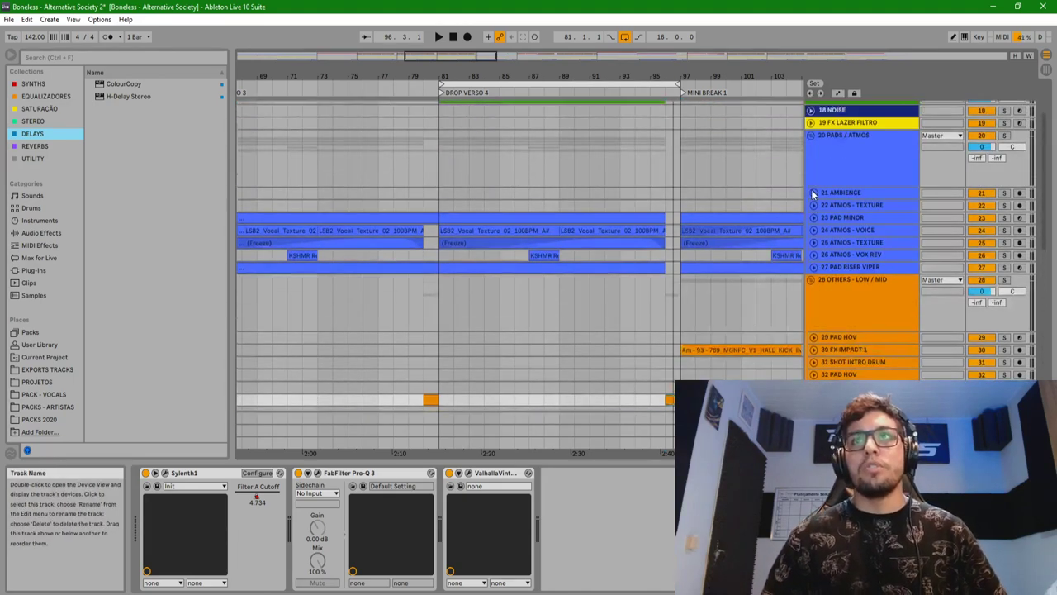
{"action": "scroll", "coordinate": [811, 191], "scroll_direction": "up", "scroll_amount": 2}
{"action": "scroll", "coordinate": [666, 161], "scroll_direction": "down", "scroll_amount": 3, "text": "ctrl"}
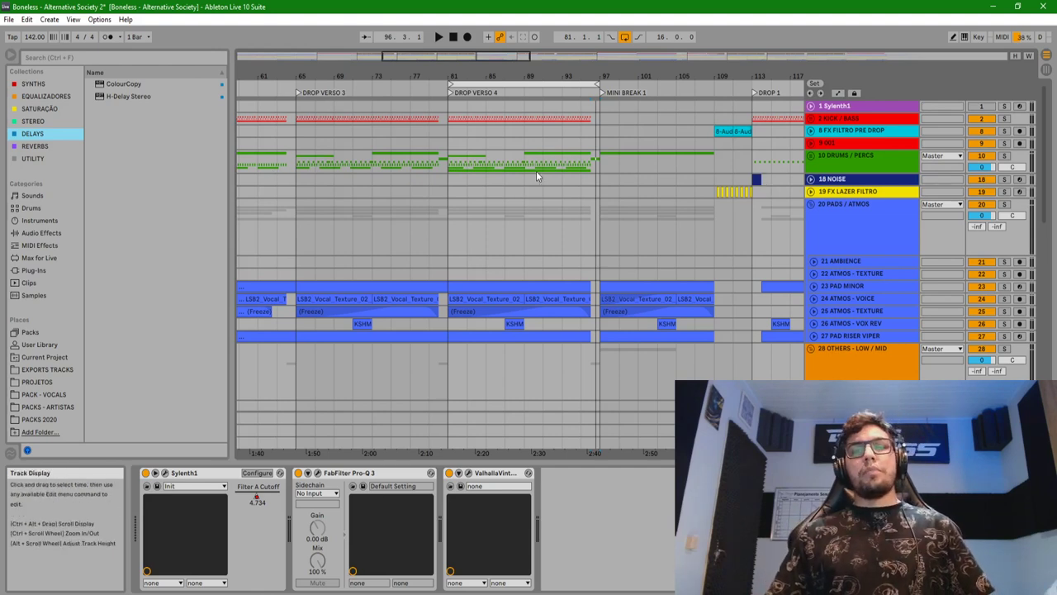
{"action": "left_click_drag", "start_coordinate": [597, 145], "coordinate": [428, 169]}
{"action": "left_click_drag", "start_coordinate": [350, 180], "coordinate": [450, 182]}
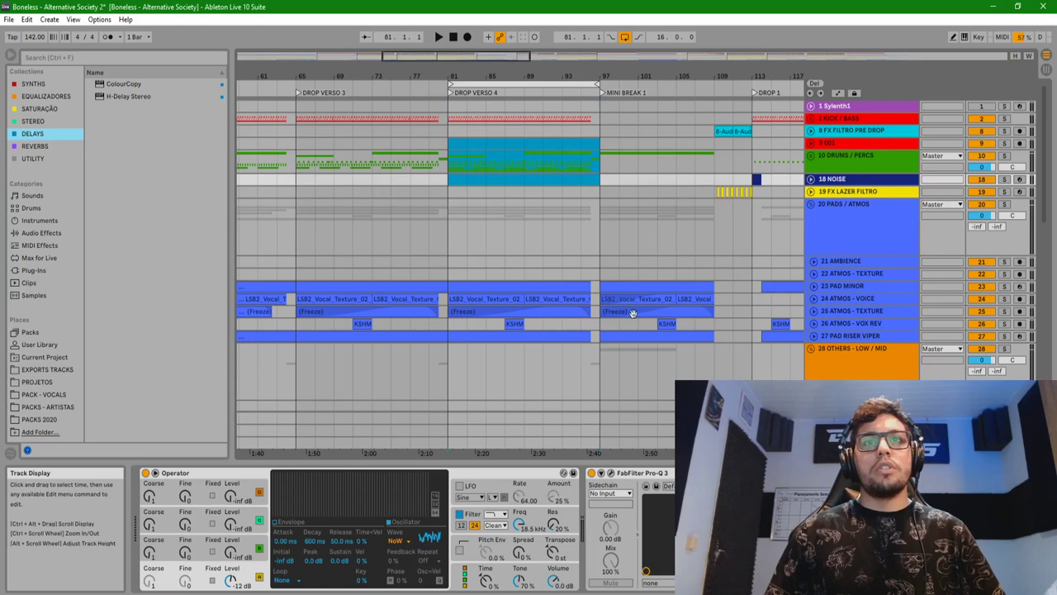
- Look over the tracks around DROP VERSO 4 and MINI BREAK 1, and fold the OTHERS - LOW / MID group
{"action": "scroll", "coordinate": [514, 338], "scroll_direction": "down", "scroll_amount": 2}
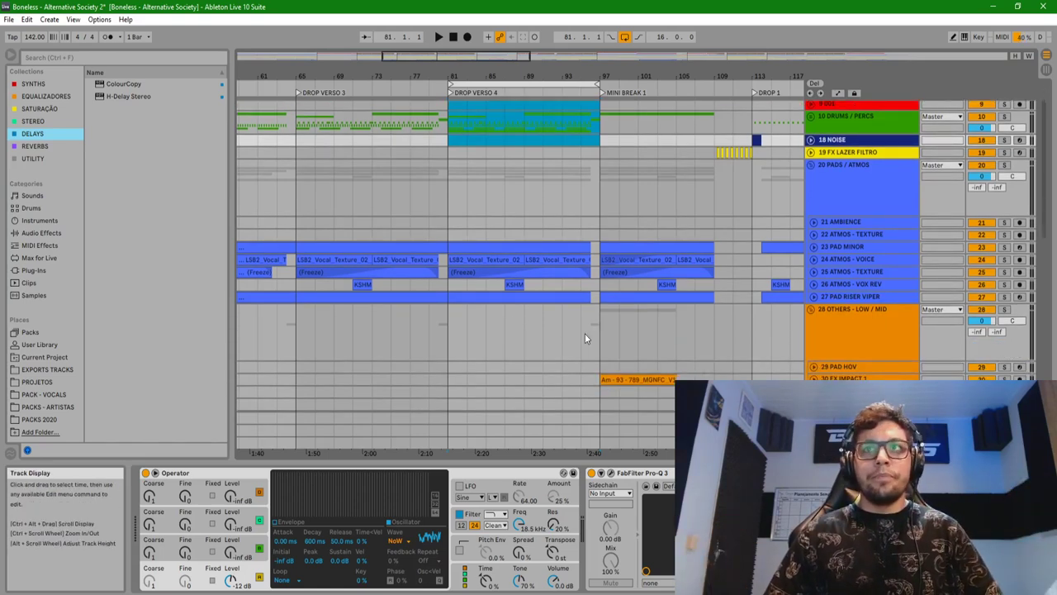
{"action": "scroll", "coordinate": [585, 337], "scroll_direction": "down", "scroll_amount": 7}
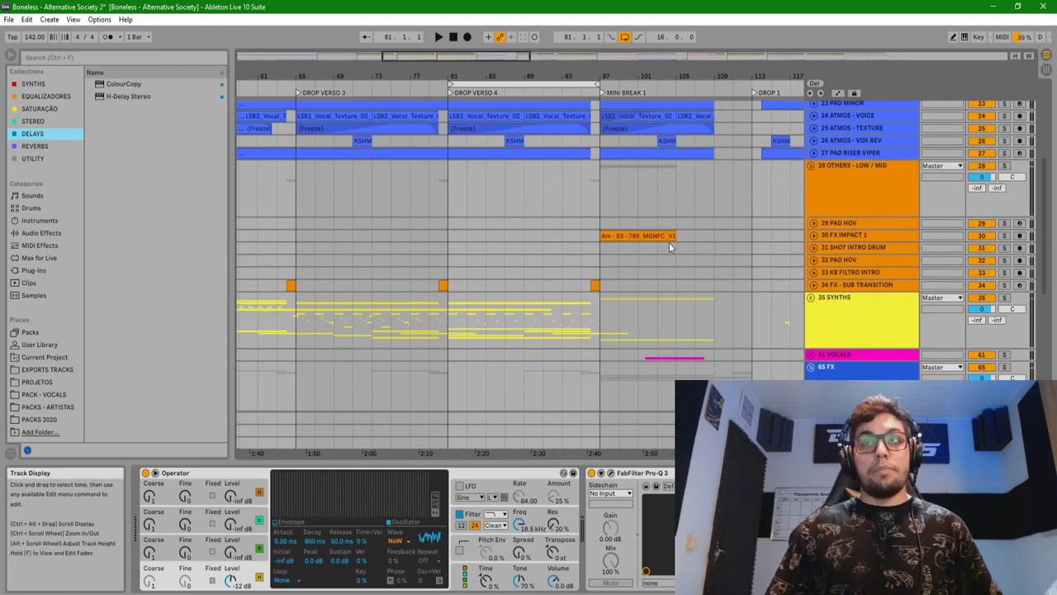
{"action": "scroll", "coordinate": [744, 240], "scroll_direction": "up", "scroll_amount": 3}
{"action": "left_click", "coordinate": [810, 219]}
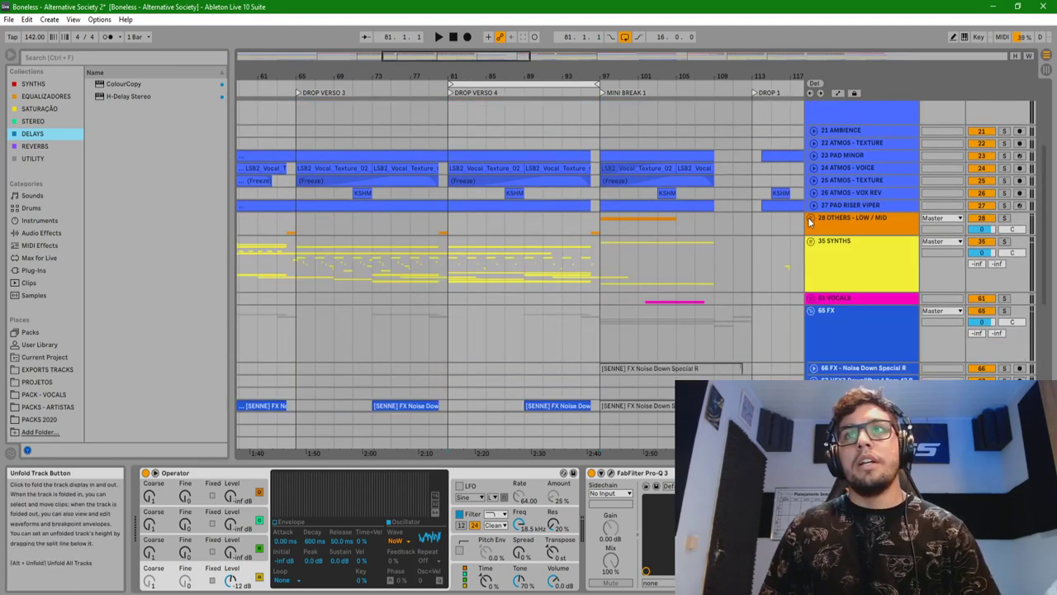
{"action": "scroll", "coordinate": [658, 238], "scroll_direction": "up", "scroll_amount": 6}
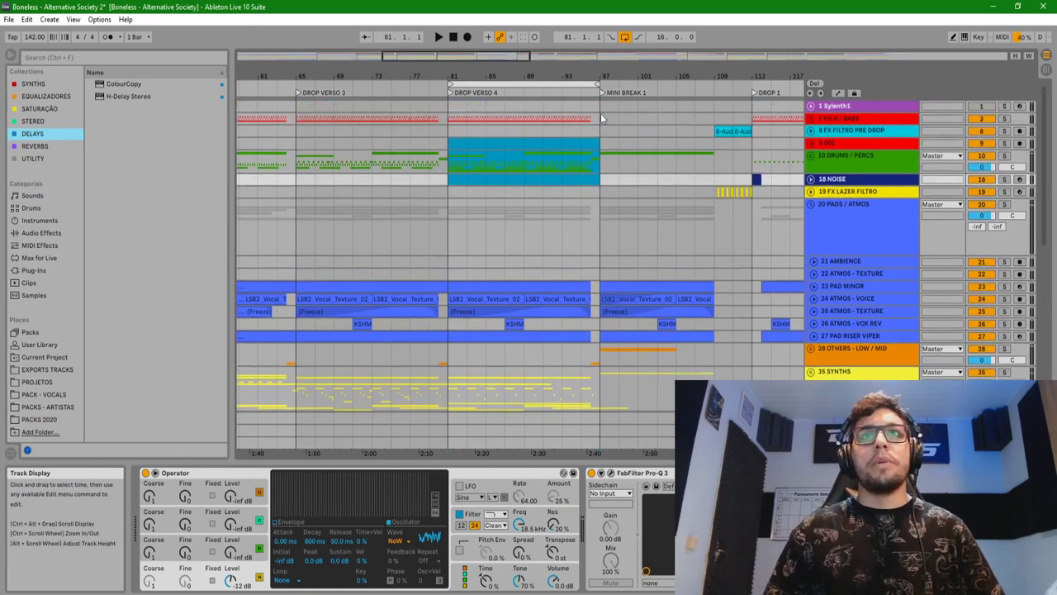
- Start playback of the full arrangement from about bar 79, shortly before DROP VERSO 4
{"action": "scroll", "coordinate": [601, 118], "scroll_direction": "up", "scroll_amount": 2, "text": "ctrl"}
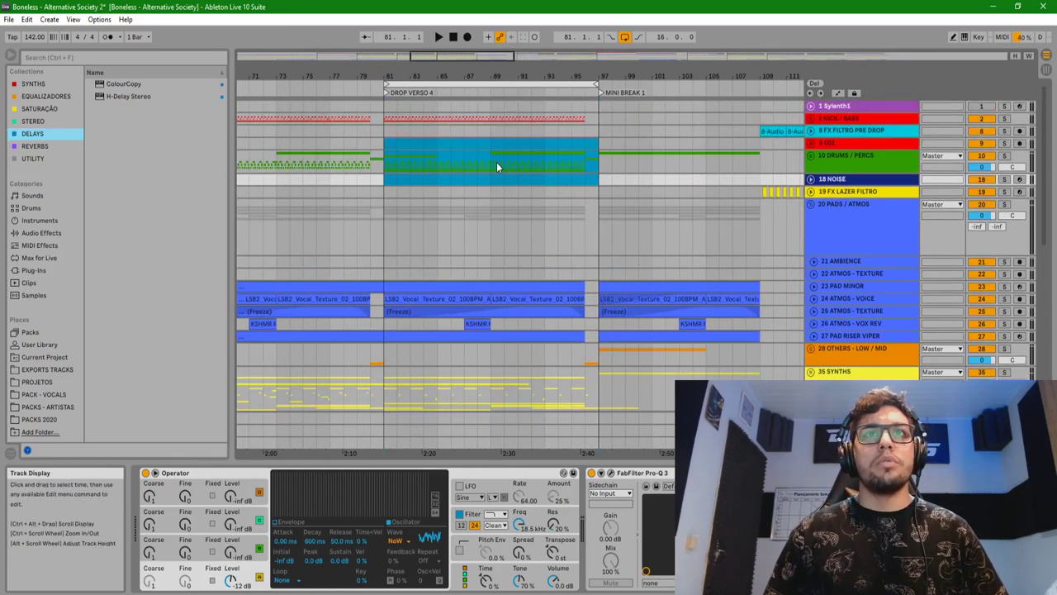
{"action": "left_click", "coordinate": [363, 178]}
{"action": "key", "text": "space"}
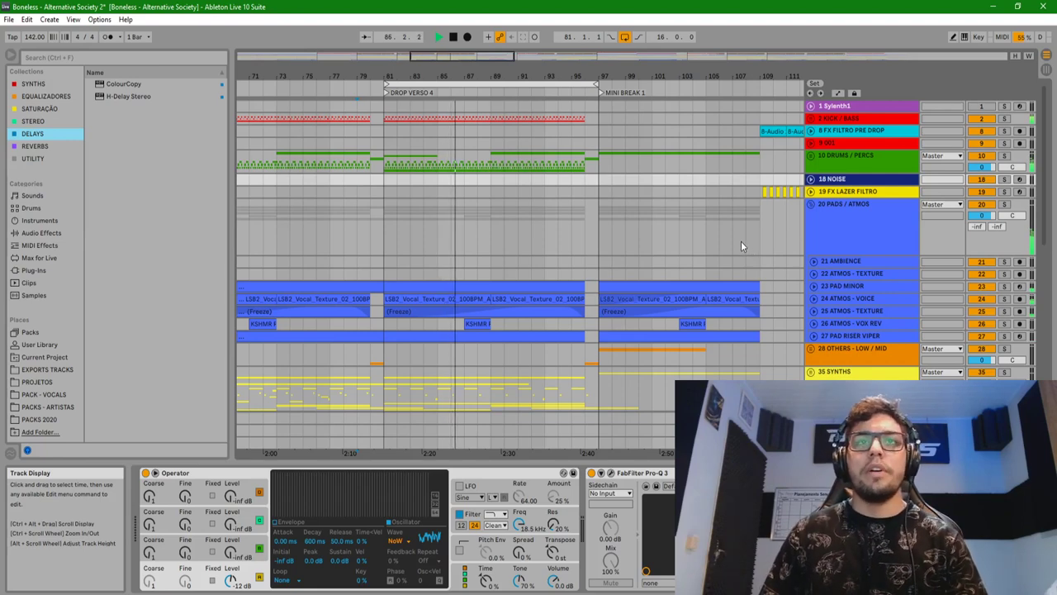
- Unfold the SYNTHS group and select the SY - LEAD BONE GROOVE clip at bar 89 to show its devices
{"action": "scroll", "coordinate": [731, 271], "scroll_direction": "down", "scroll_amount": 5}
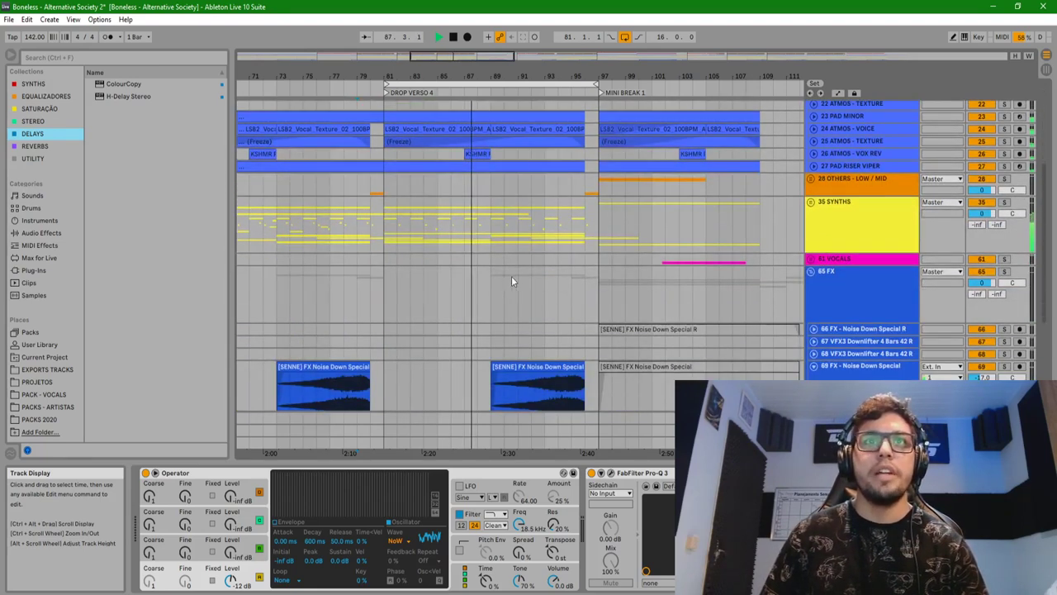
{"action": "scroll", "coordinate": [505, 281], "scroll_direction": "down", "scroll_amount": 3}
{"action": "left_click", "coordinate": [812, 124]}
{"action": "scroll", "coordinate": [767, 172], "scroll_direction": "down", "scroll_amount": 2}
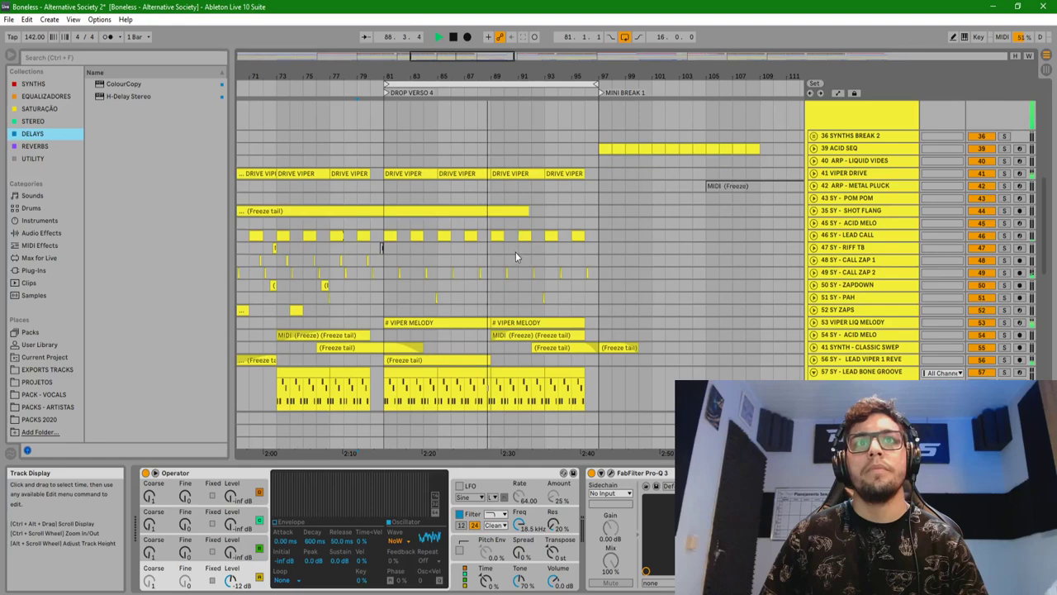
{"action": "scroll", "coordinate": [516, 255], "scroll_direction": "down", "scroll_amount": 3}
{"action": "left_click", "coordinate": [517, 277]}
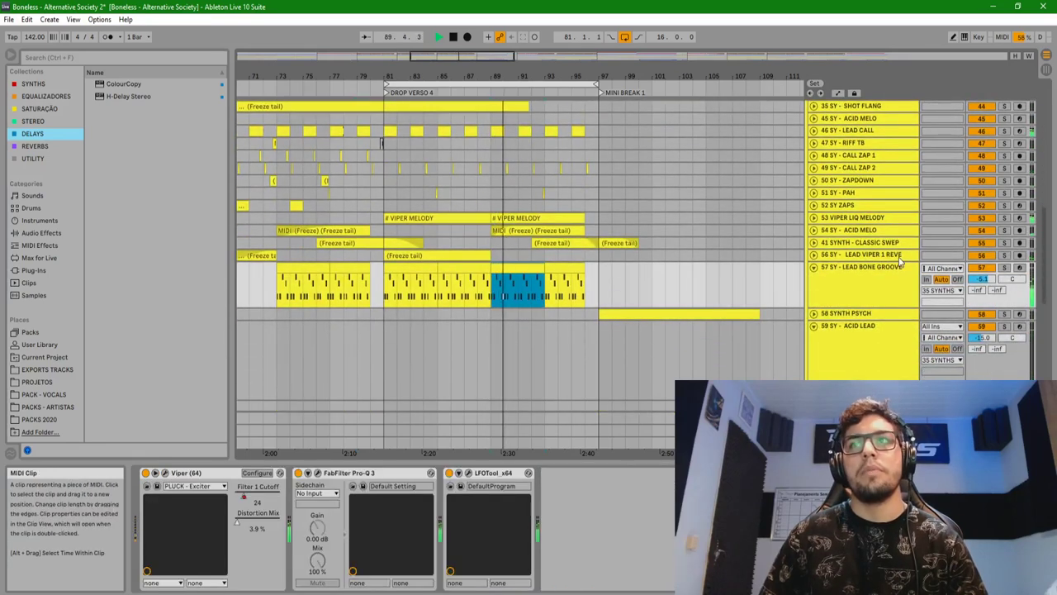
- Fold the SY - LEAD BONE GROOVE track and the SYNTHS group, and follow playback into MINI BREAK 1
{"action": "left_click", "coordinate": [867, 283]}
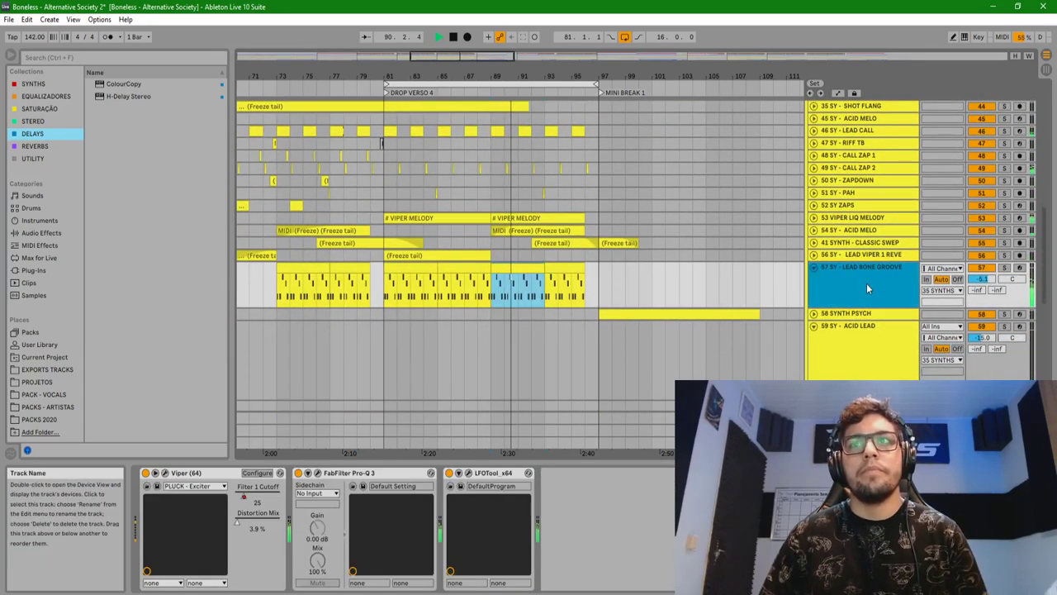
{"action": "left_click", "coordinate": [814, 269]}
{"action": "scroll", "coordinate": [796, 227], "scroll_direction": "up", "scroll_amount": 10}
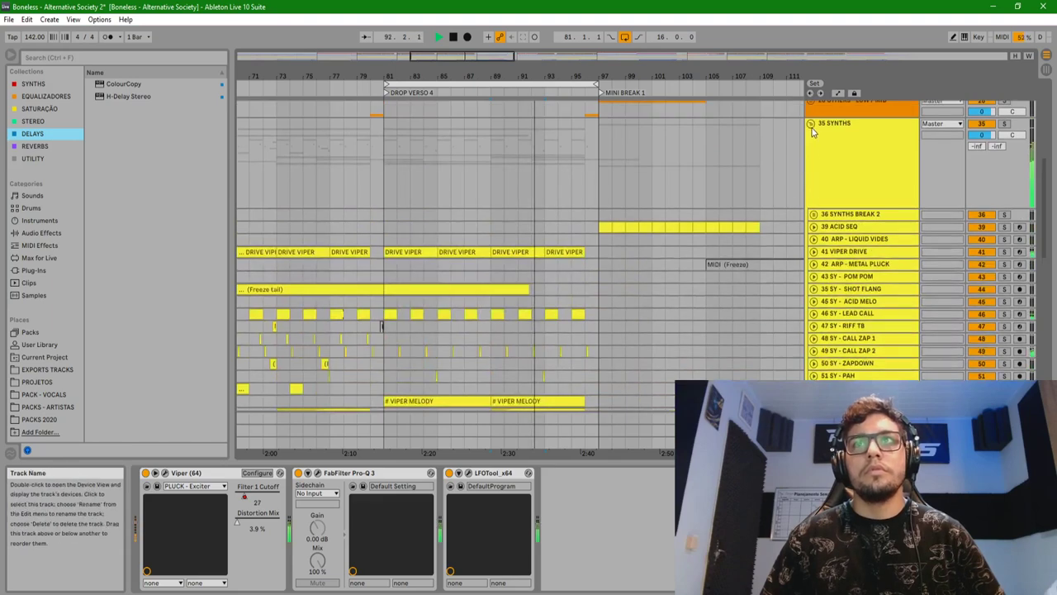
{"action": "left_click", "coordinate": [813, 133]}
{"action": "scroll", "coordinate": [775, 217], "scroll_direction": "up", "scroll_amount": 15}
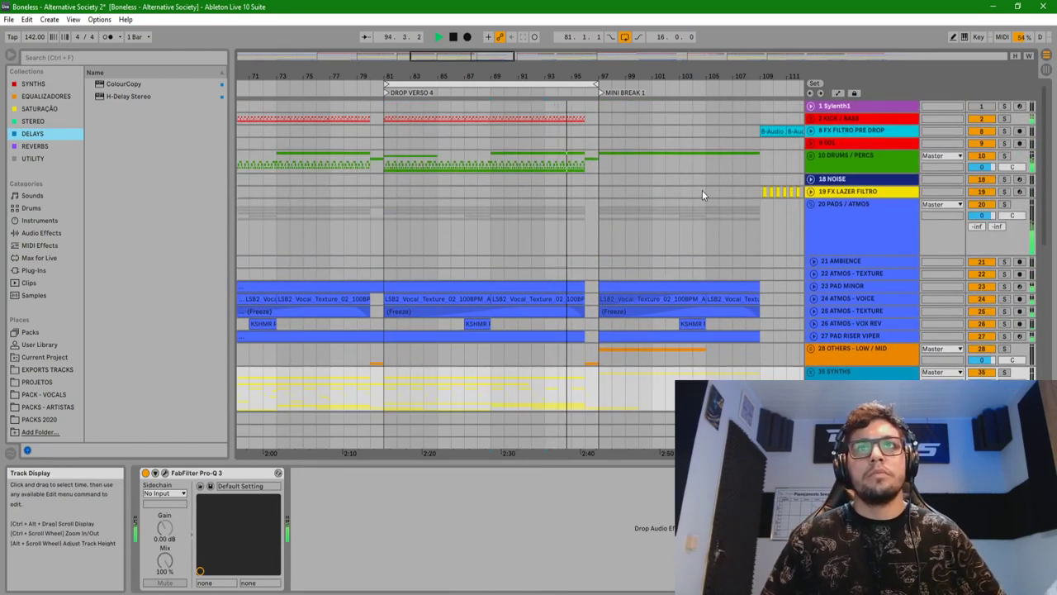
{"action": "left_click_drag", "start_coordinate": [620, 76], "coordinate": [614, 76]}
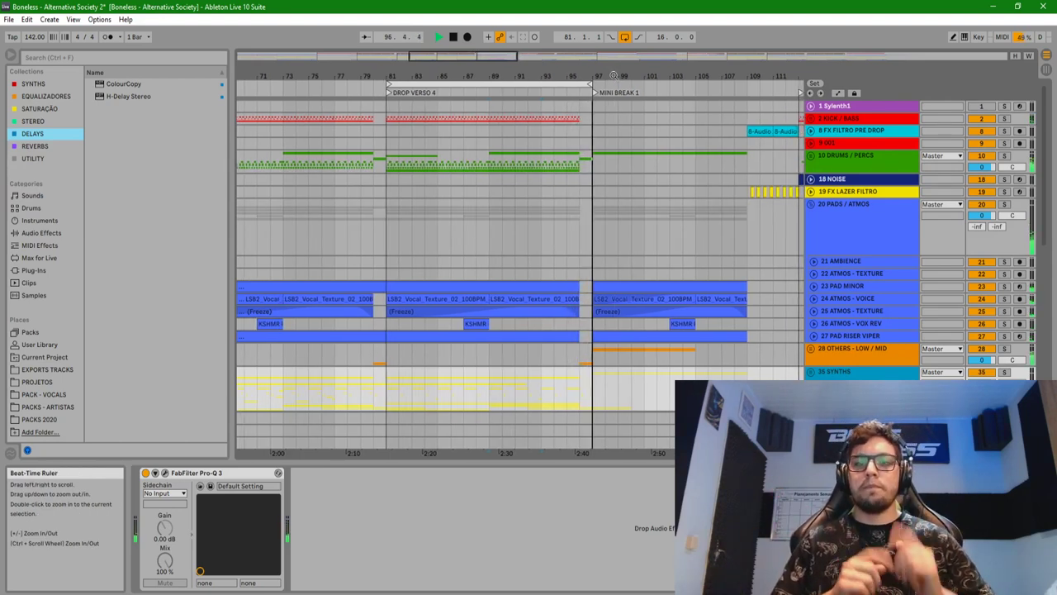